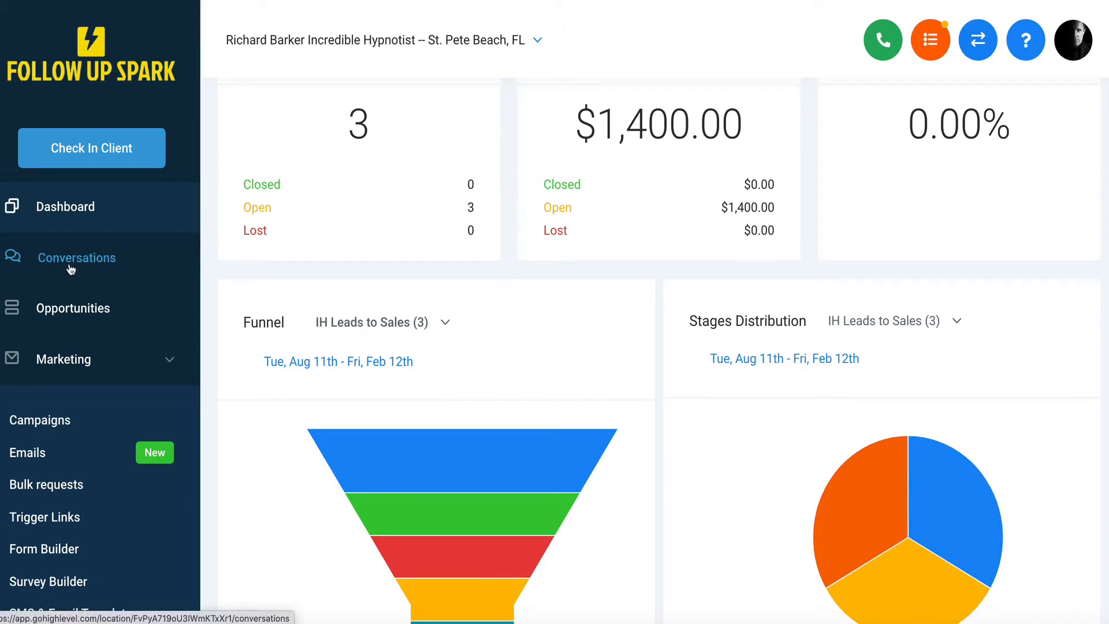
# - Open the conversations and read through the messages in the newest unread SMS thread
pyautogui.click(70, 270)
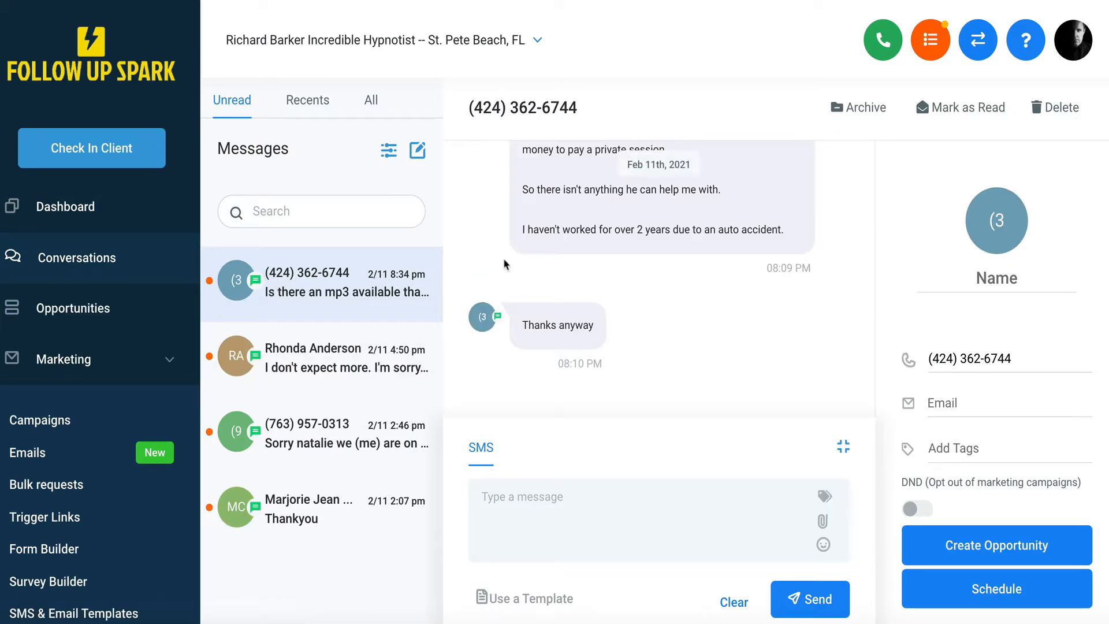
pyautogui.scroll(2, 503, 260)
pyautogui.scroll(3, 504, 260)
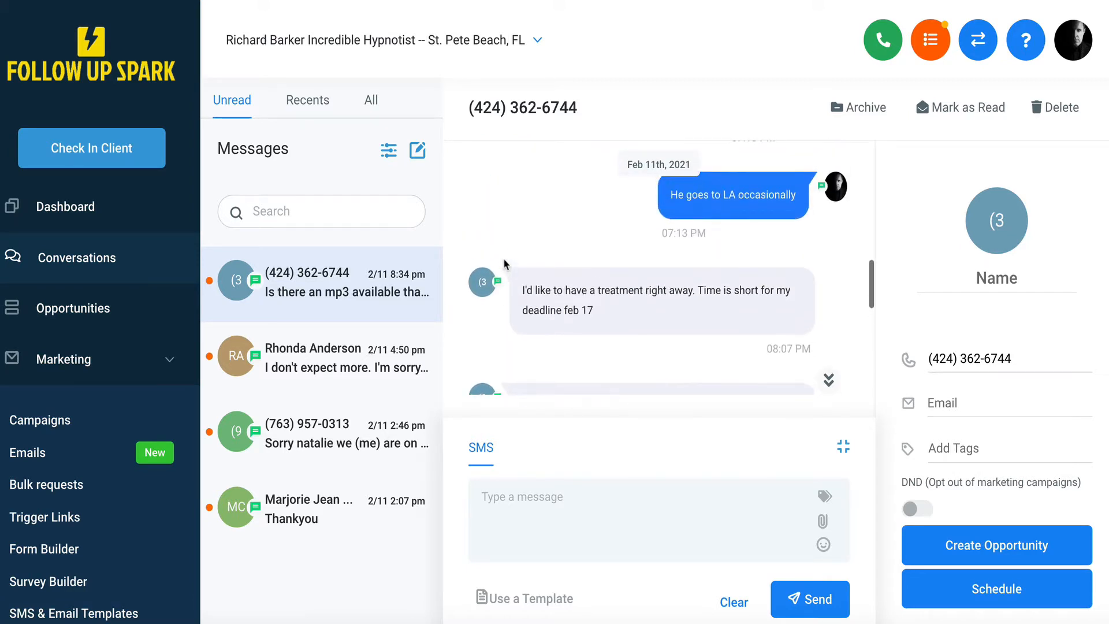
pyautogui.scroll(1, 504, 264)
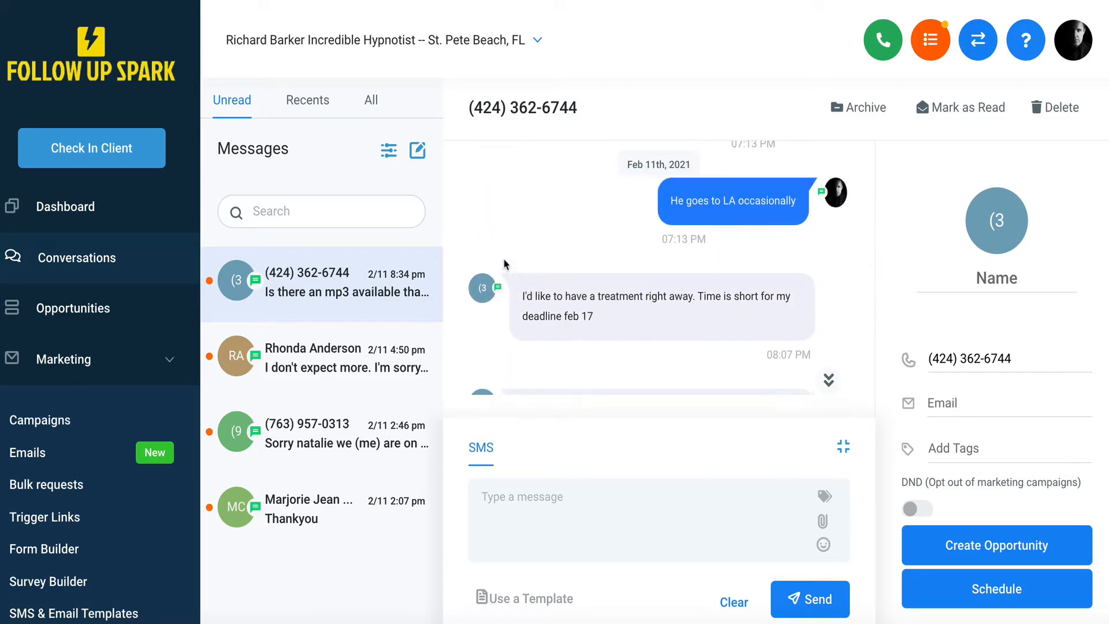
pyautogui.scroll(-2, 503, 259)
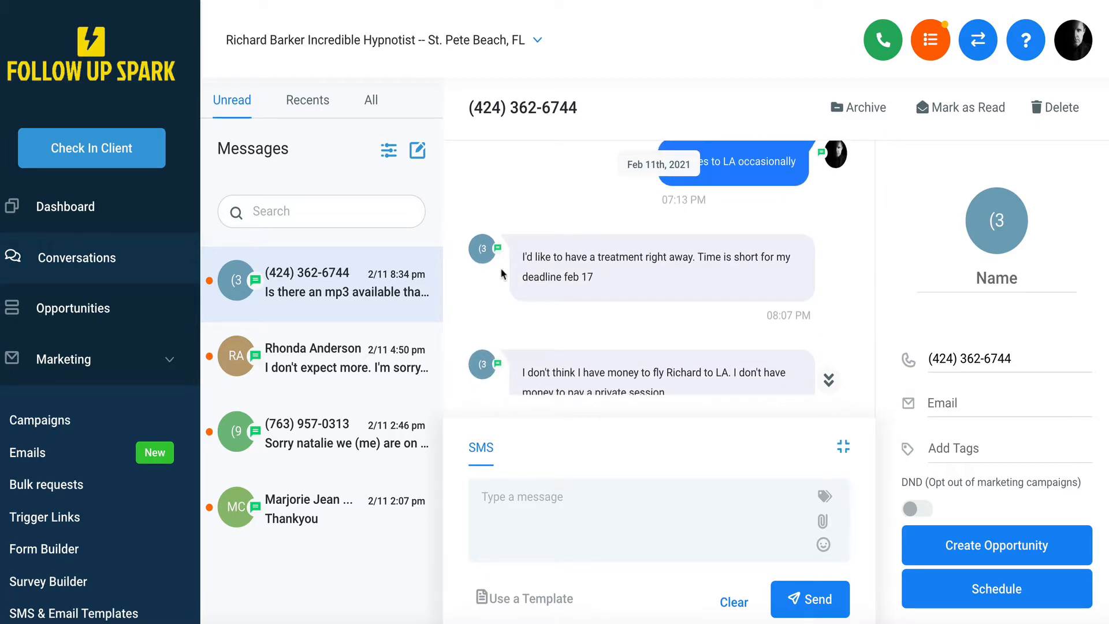
pyautogui.scroll(-3, 502, 272)
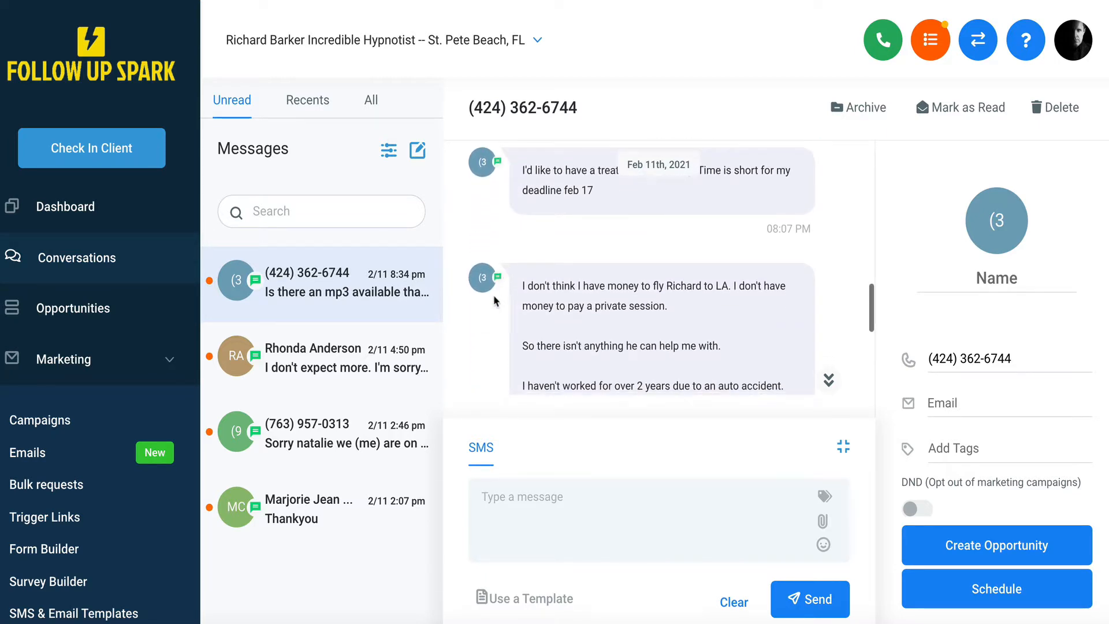
pyautogui.scroll(-2, 493, 307)
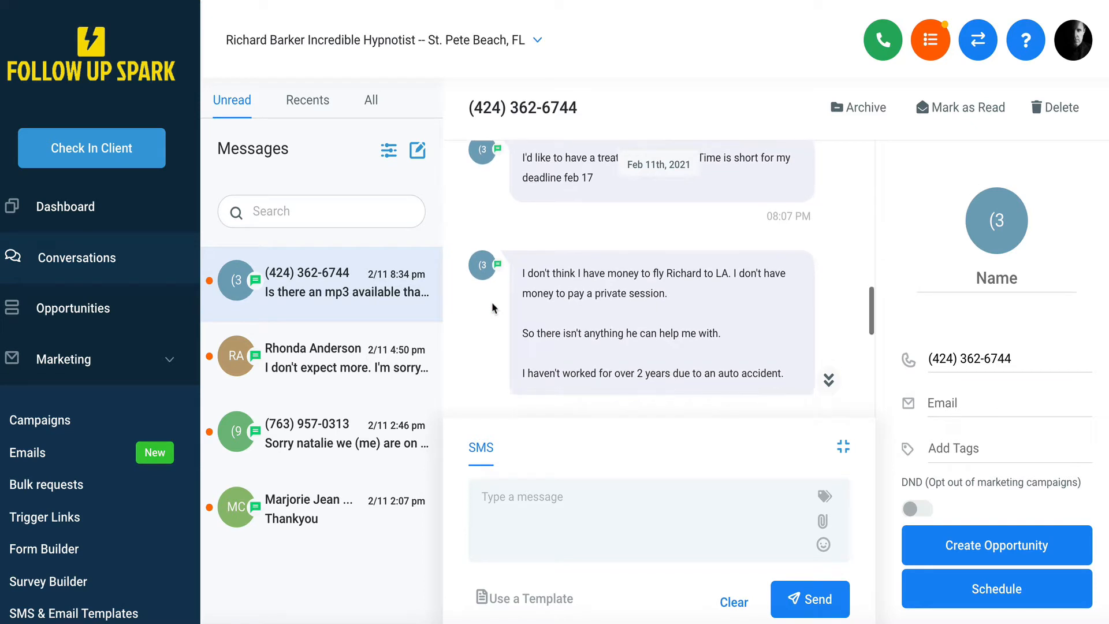
pyautogui.scroll(-2, 492, 307)
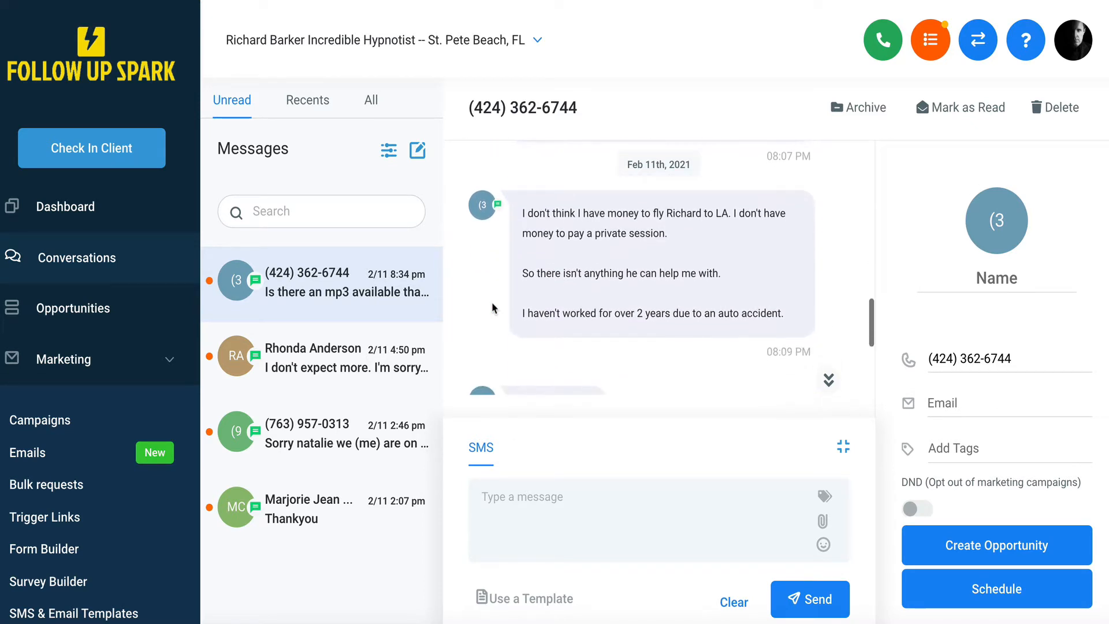
pyautogui.scroll(1, 493, 307)
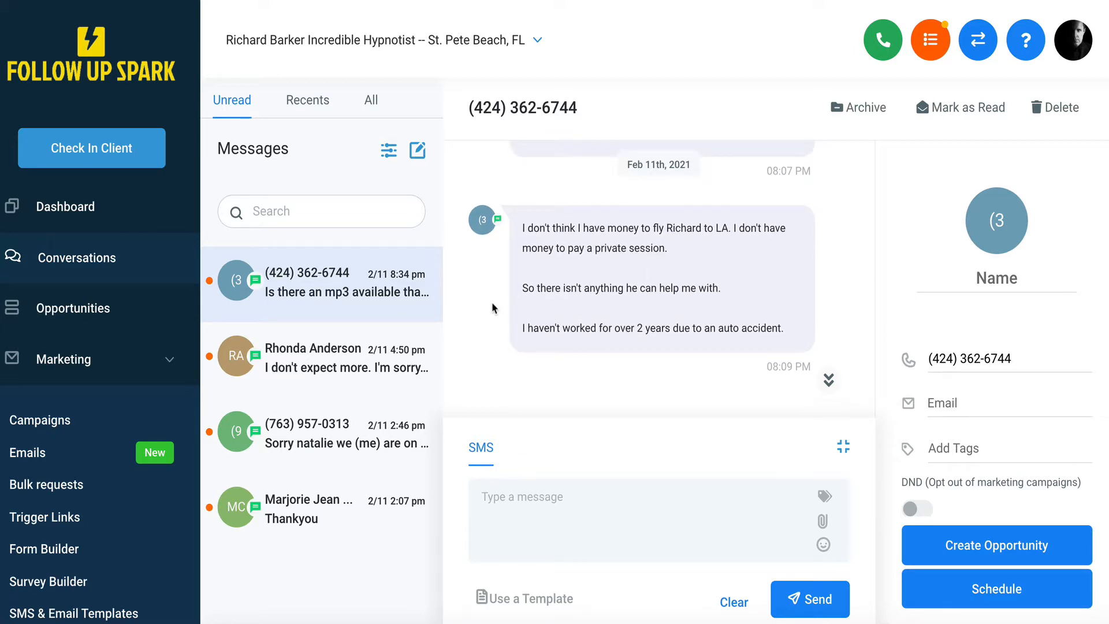
pyautogui.scroll(-3, 492, 307)
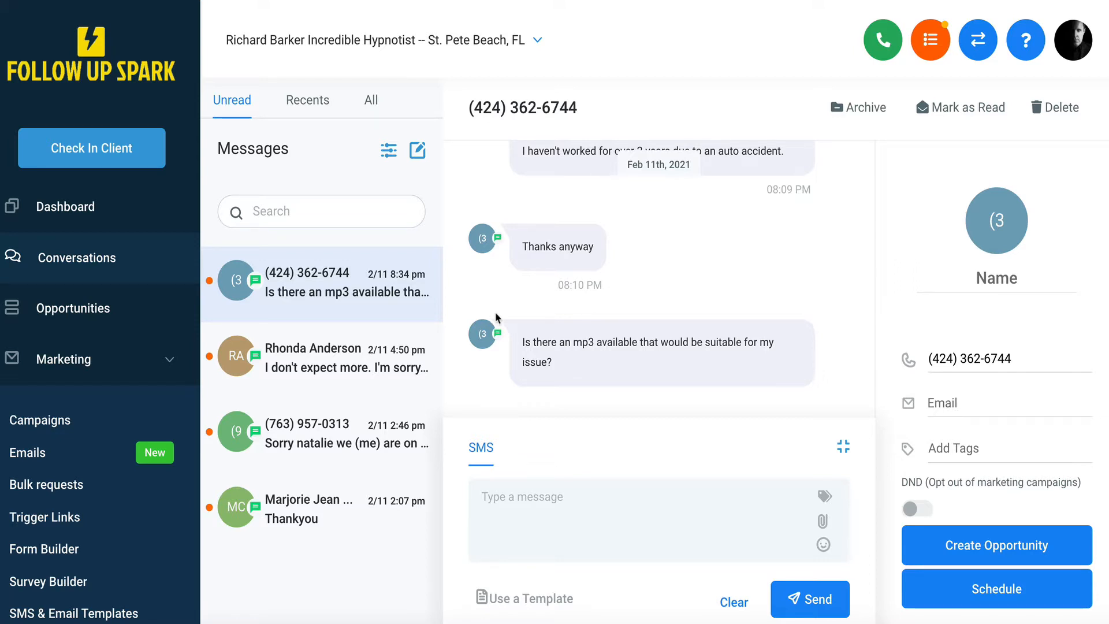
pyautogui.click(508, 489)
# - Open the SMS & Email Templates page of the marketing section
pyautogui.scroll(-1, 105, 411)
pyautogui.scroll(1, 105, 412)
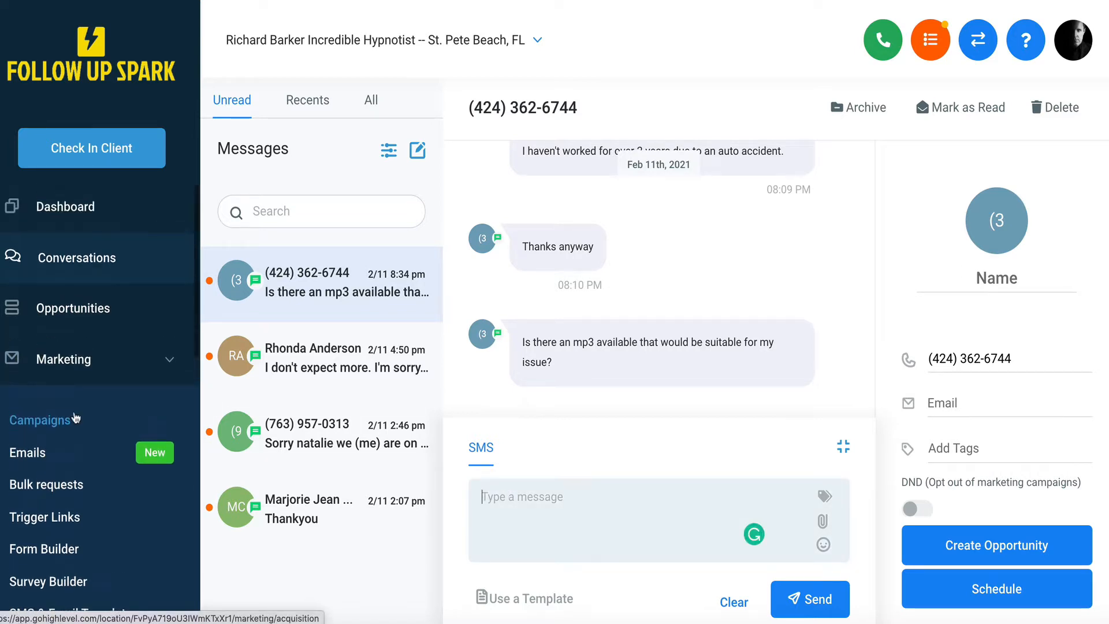
pyautogui.click(54, 420)
pyautogui.click(115, 371)
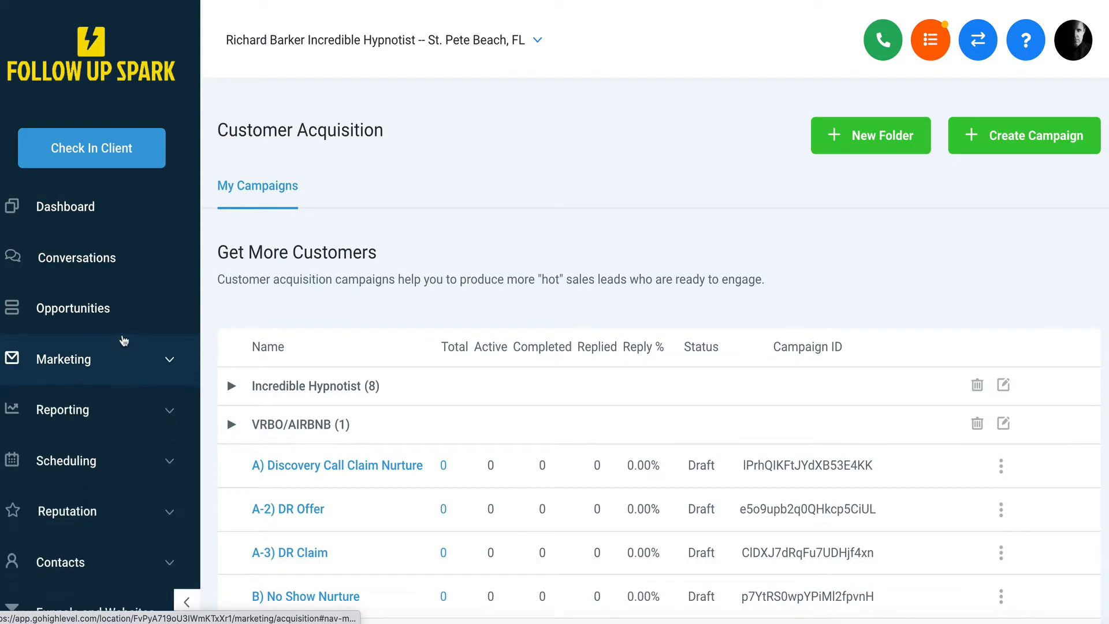
pyautogui.click(110, 359)
pyautogui.scroll(-4, 116, 375)
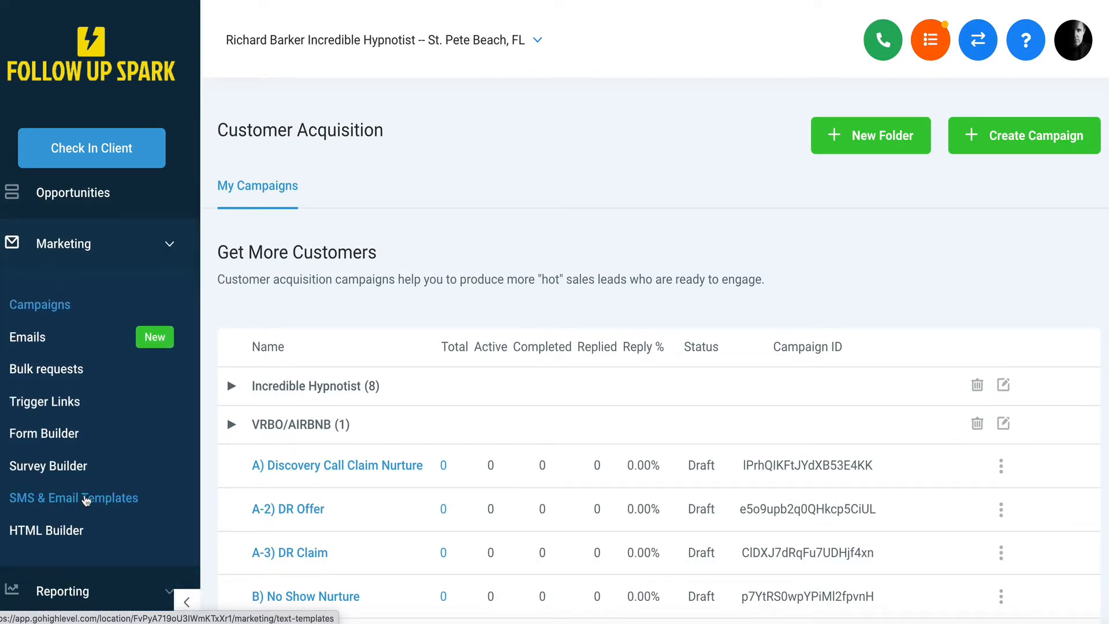
pyautogui.click(86, 499)
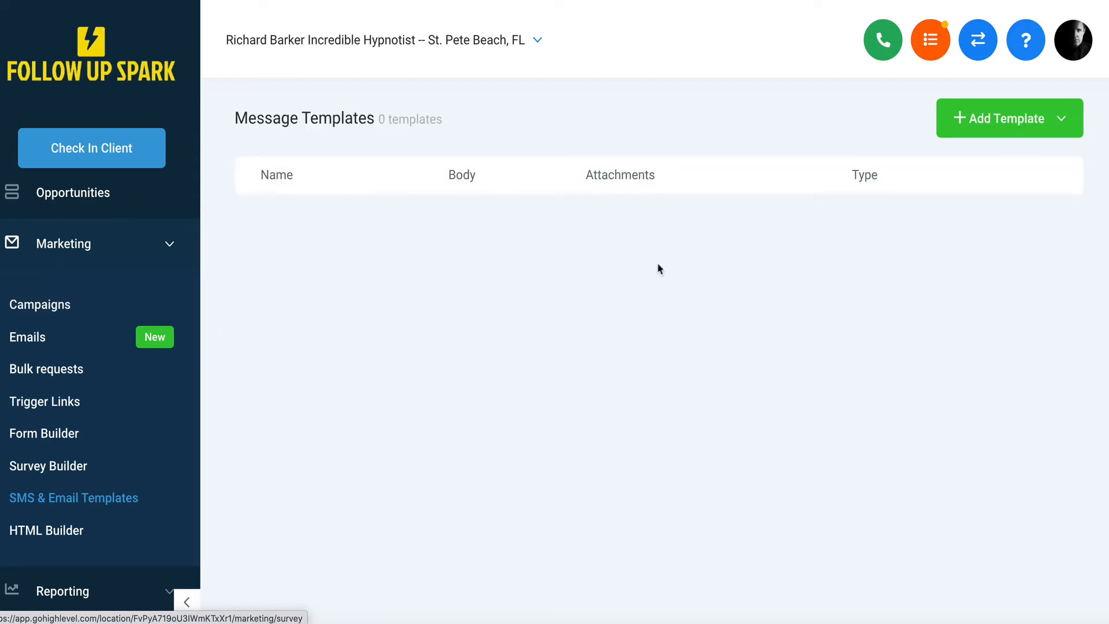
# - Create a new text template and name it "Clinical Hypnosis Options"
pyautogui.click(1060, 119)
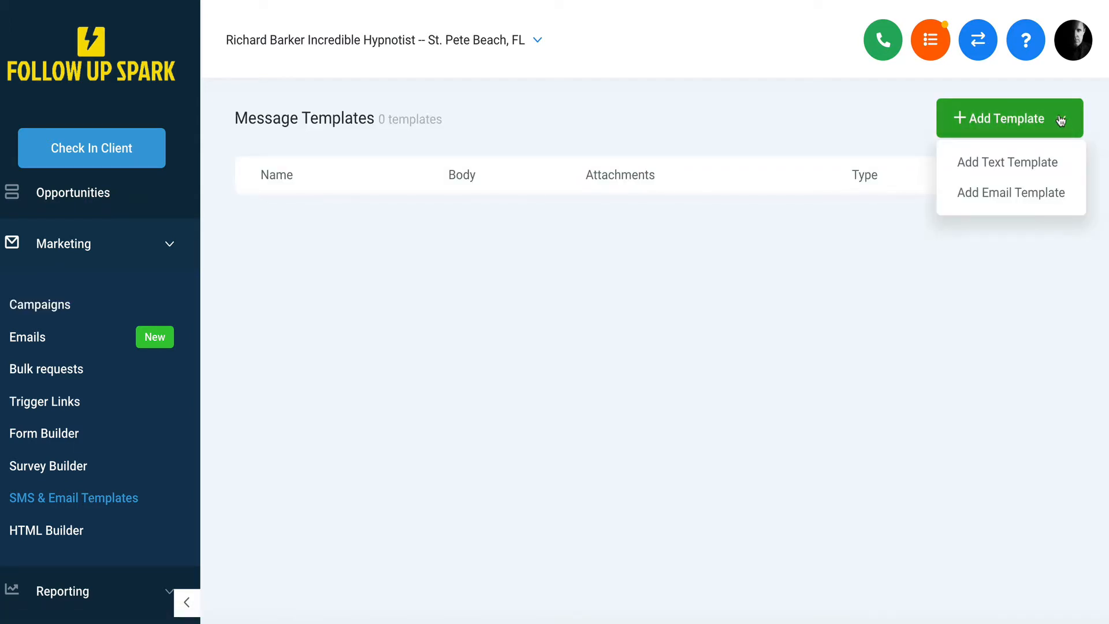
pyautogui.click(1030, 164)
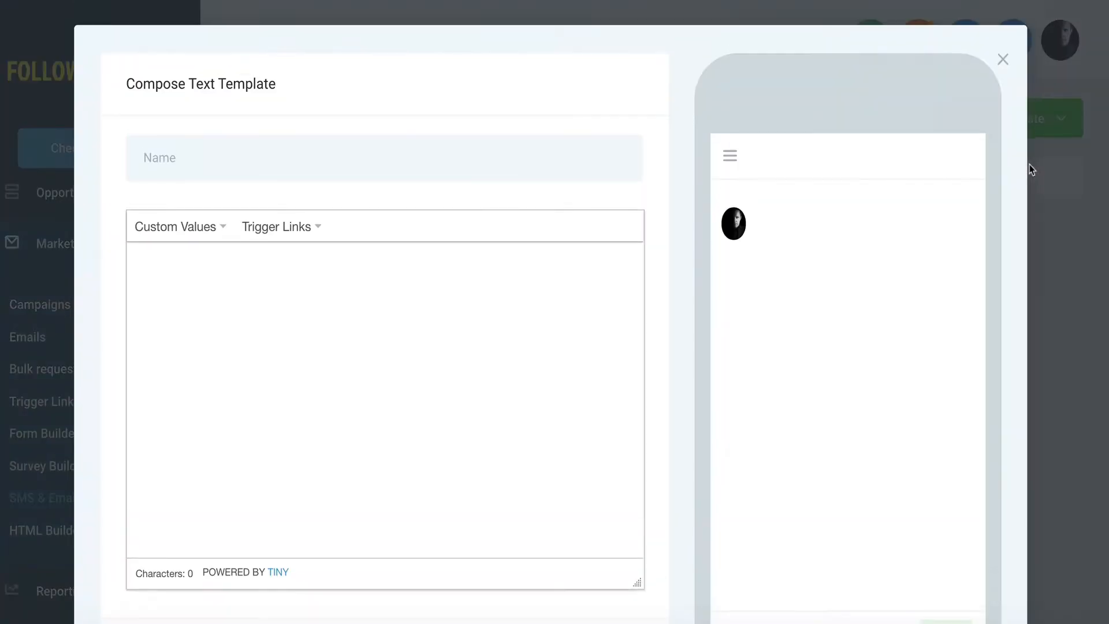
pyautogui.click(372, 164)
pyautogui.write('Clinical Hypnosi')
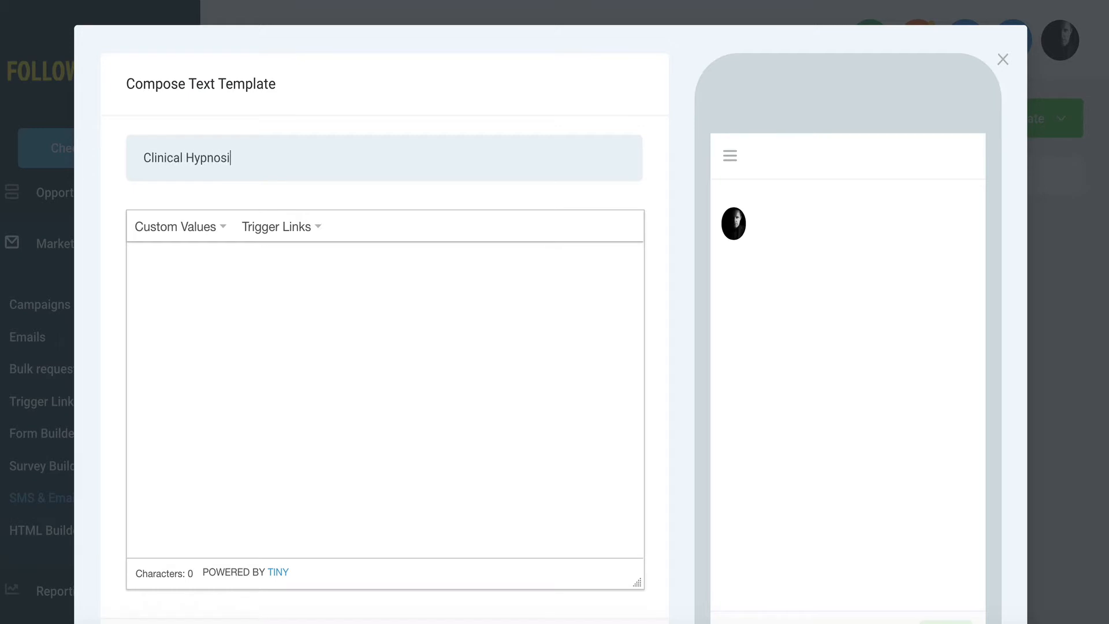
pyautogui.write('s Options')
# - Begin the template body with "Hey" followed by the contact's First Name custom value
pyautogui.click(306, 262)
pyautogui.write('Hey')
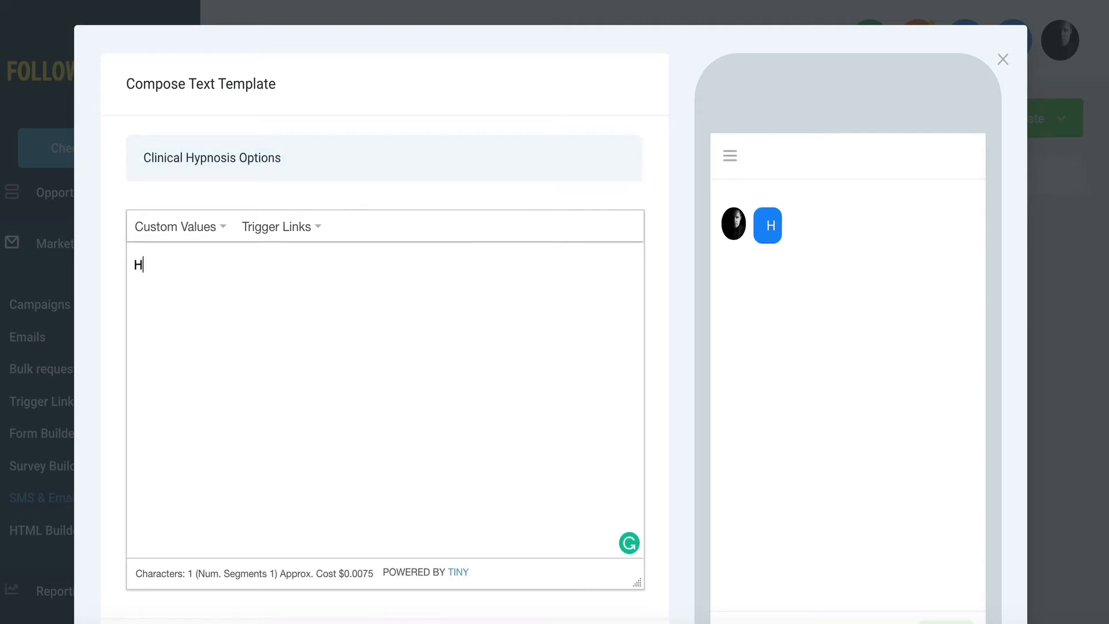
pyautogui.click(224, 226)
pyautogui.moveTo(229, 271)
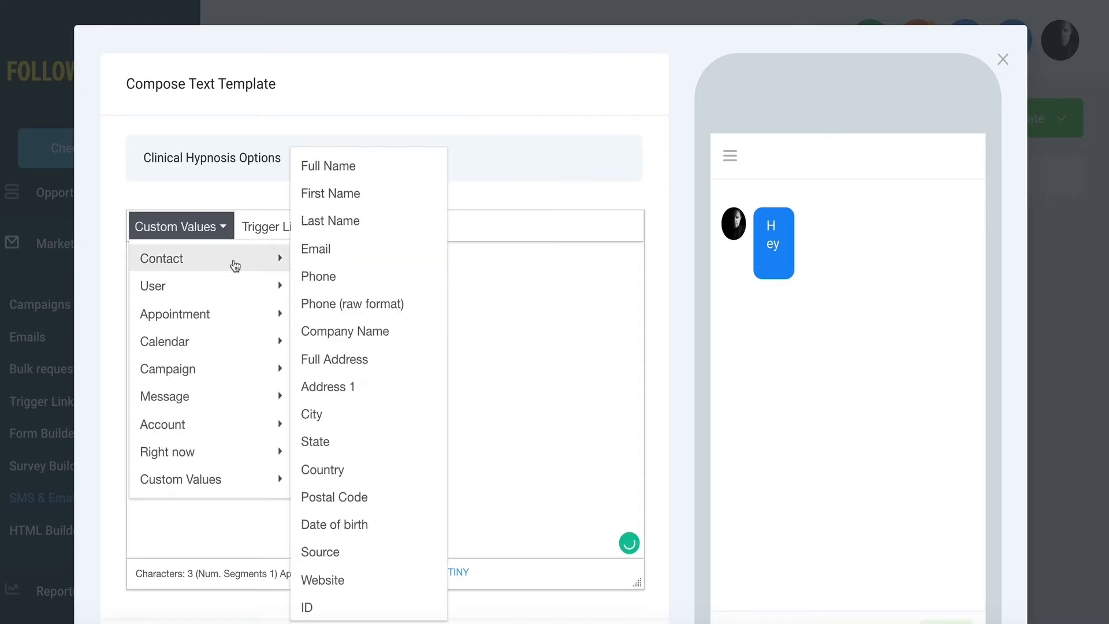
pyautogui.click(319, 197)
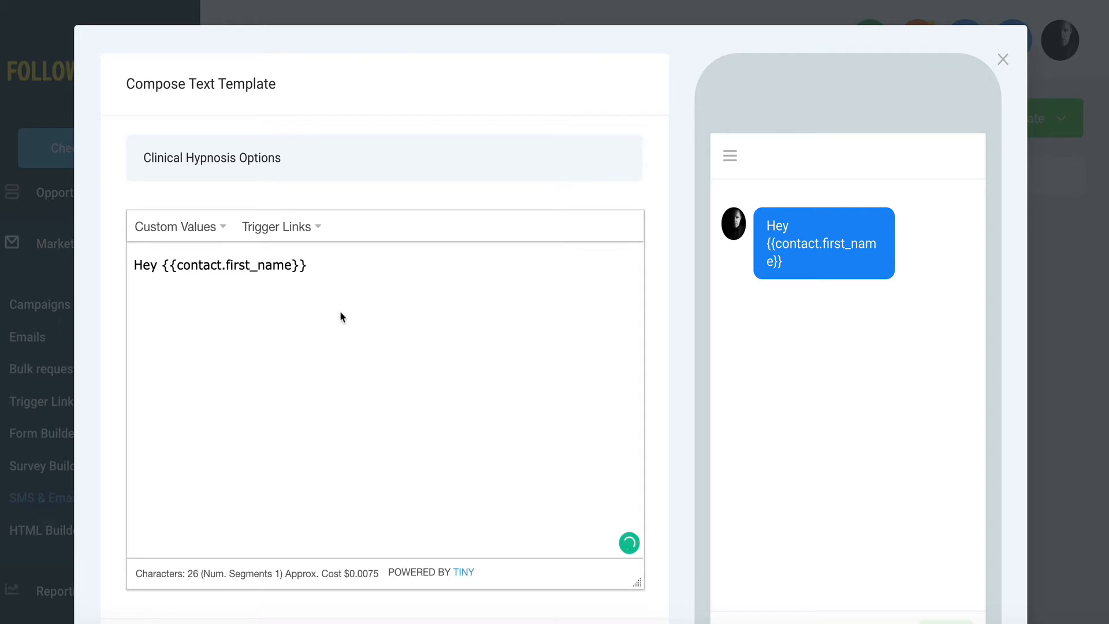
# - Continue the message with ", I thought at this point I would give you all the hypnosis solutions available to your current issue."
pyautogui.write(', I tho')
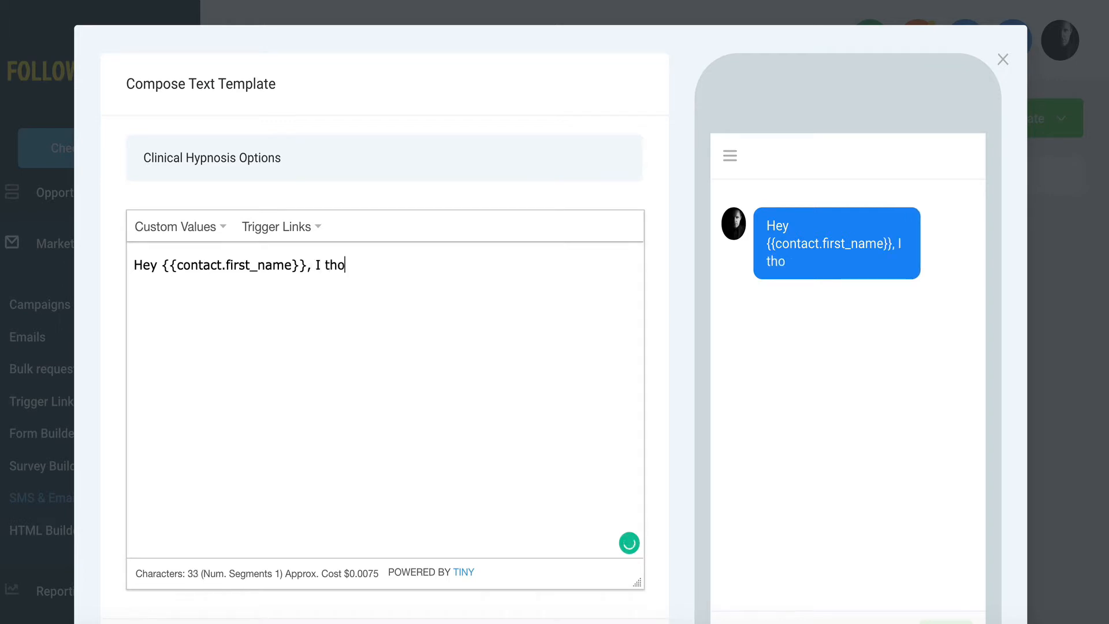
pyautogui.write('ught at this ')
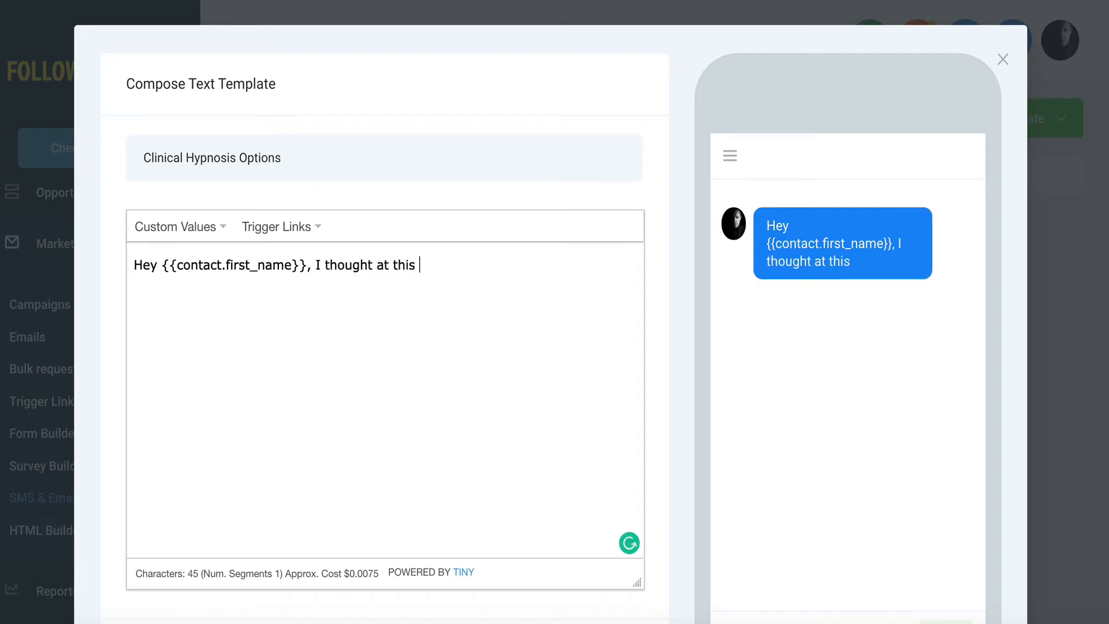
pyautogui.write('point I would give')
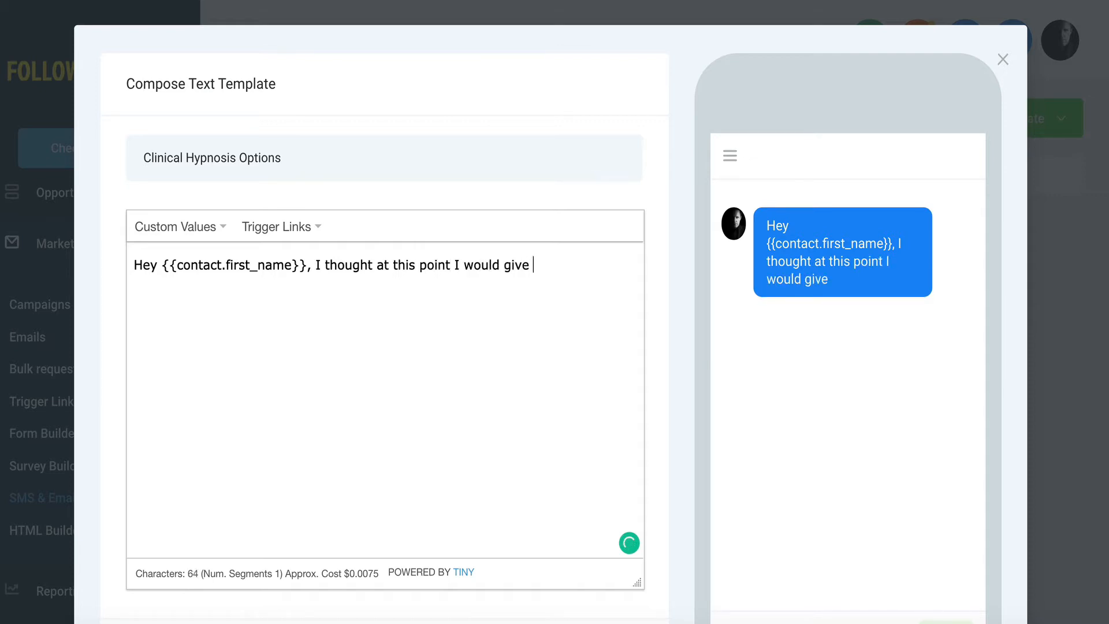
pyautogui.write(' you')
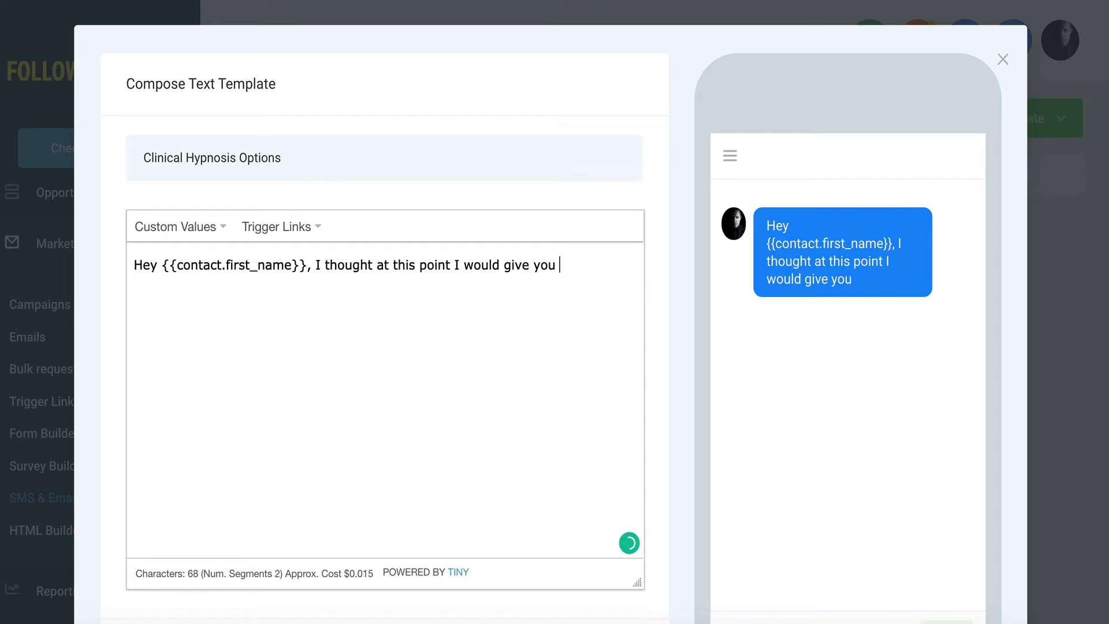
pyautogui.write(' all the hyp')
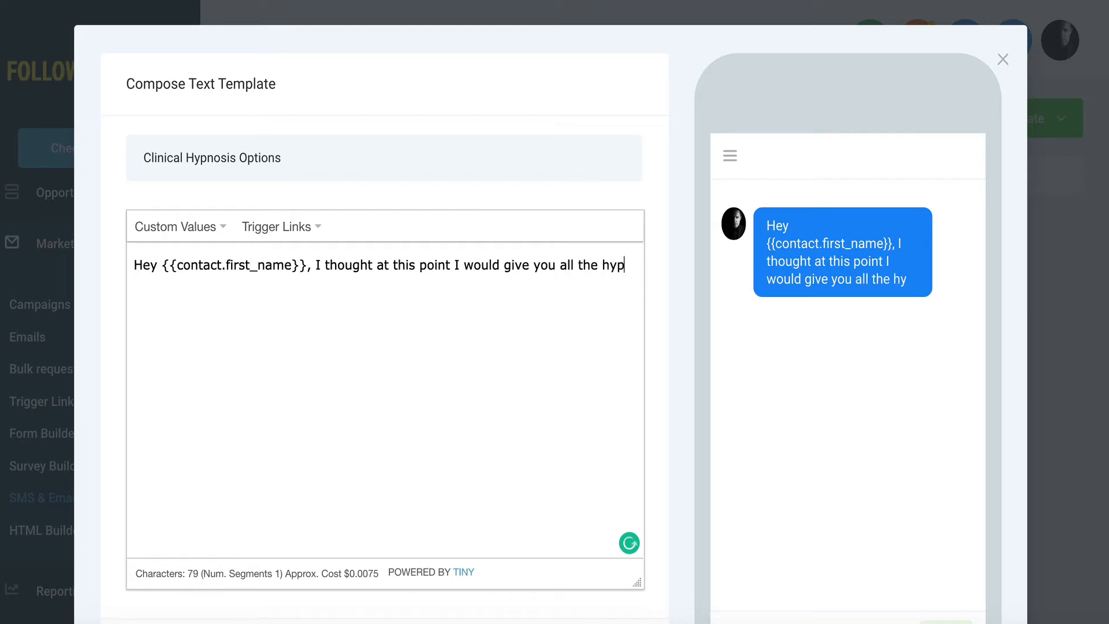
pyautogui.write('nosis ')
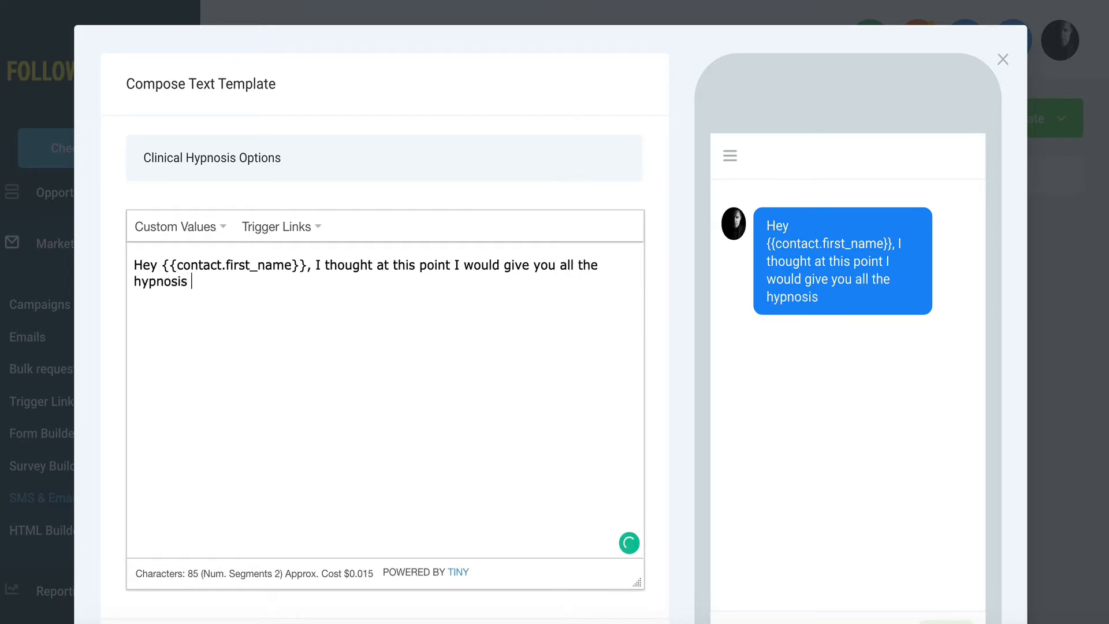
pyautogui.write('solutio')
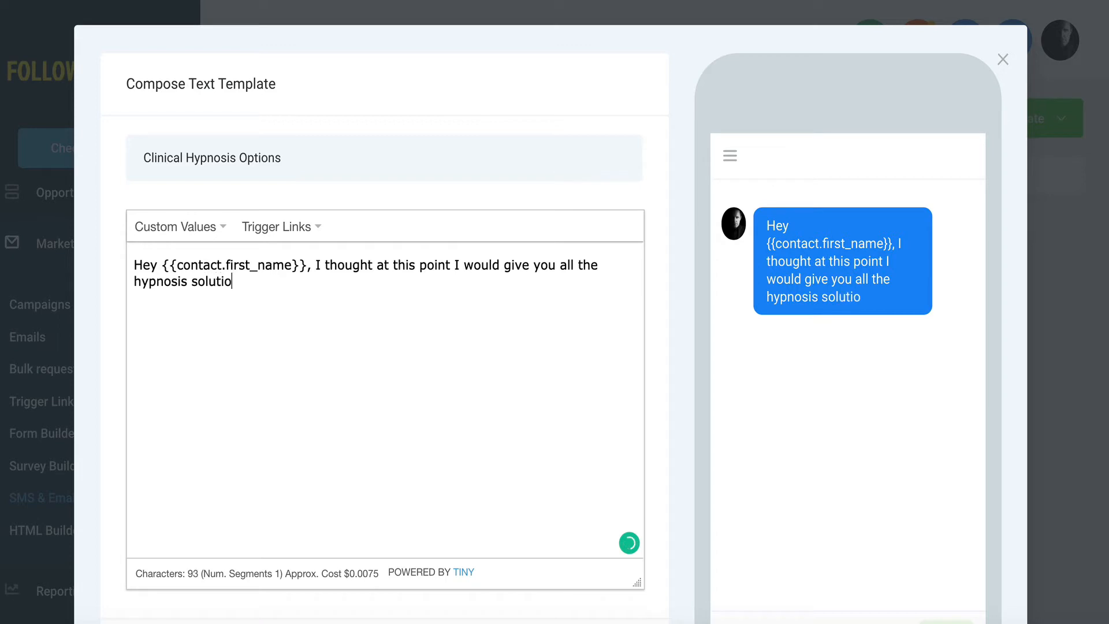
pyautogui.write('ns avai')
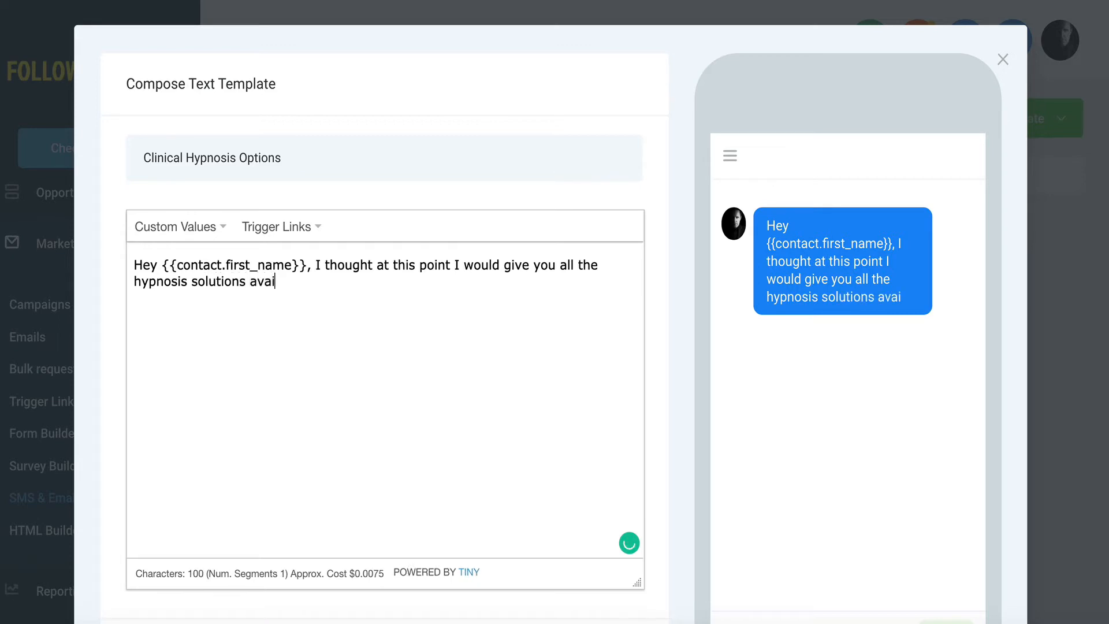
pyautogui.write('lable to')
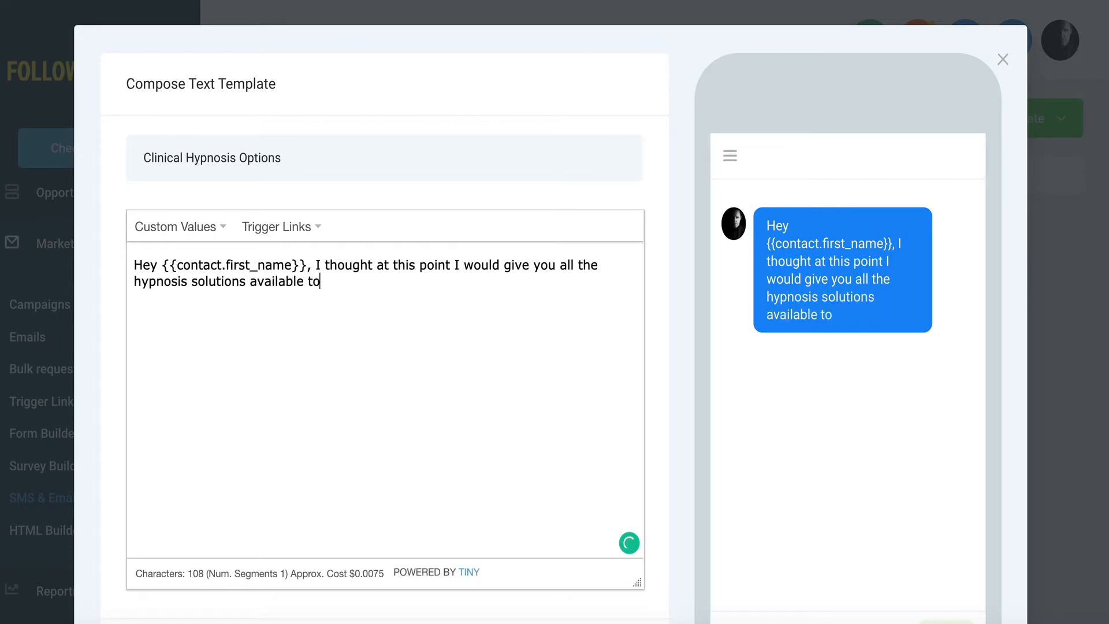
pyautogui.write(' your curr')
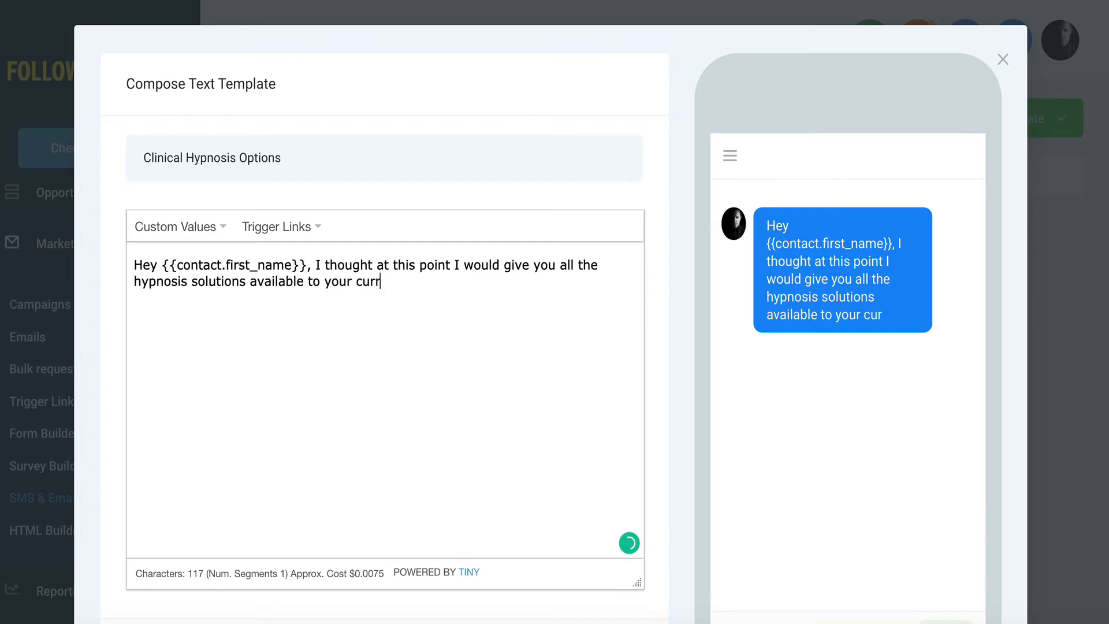
pyautogui.write('ent iss')
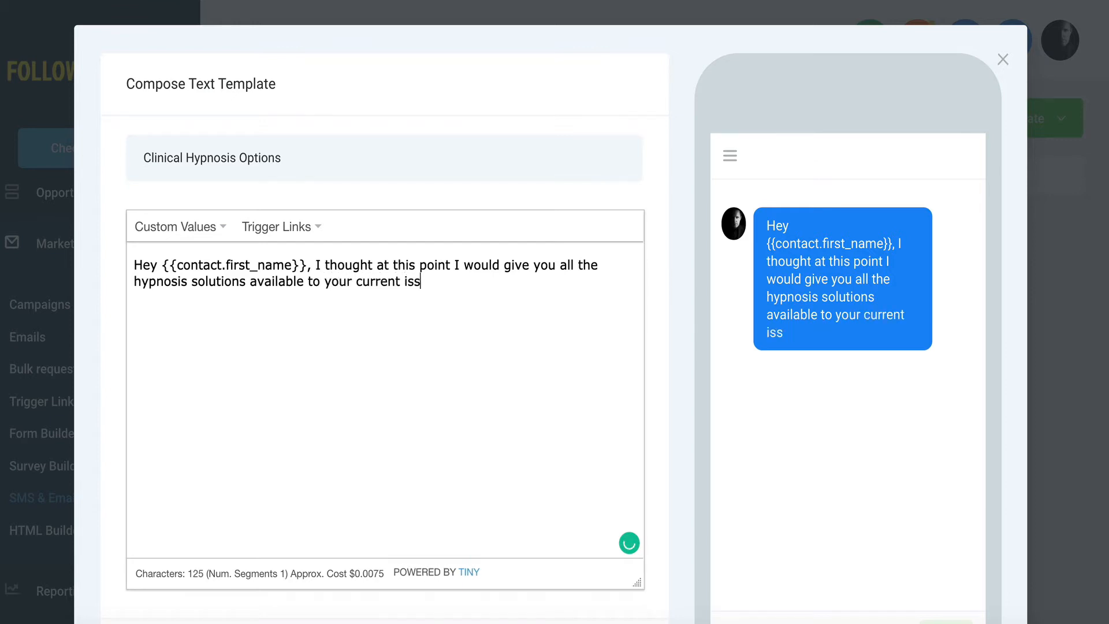
pyautogui.write('ue')
pyautogui.write('. ')
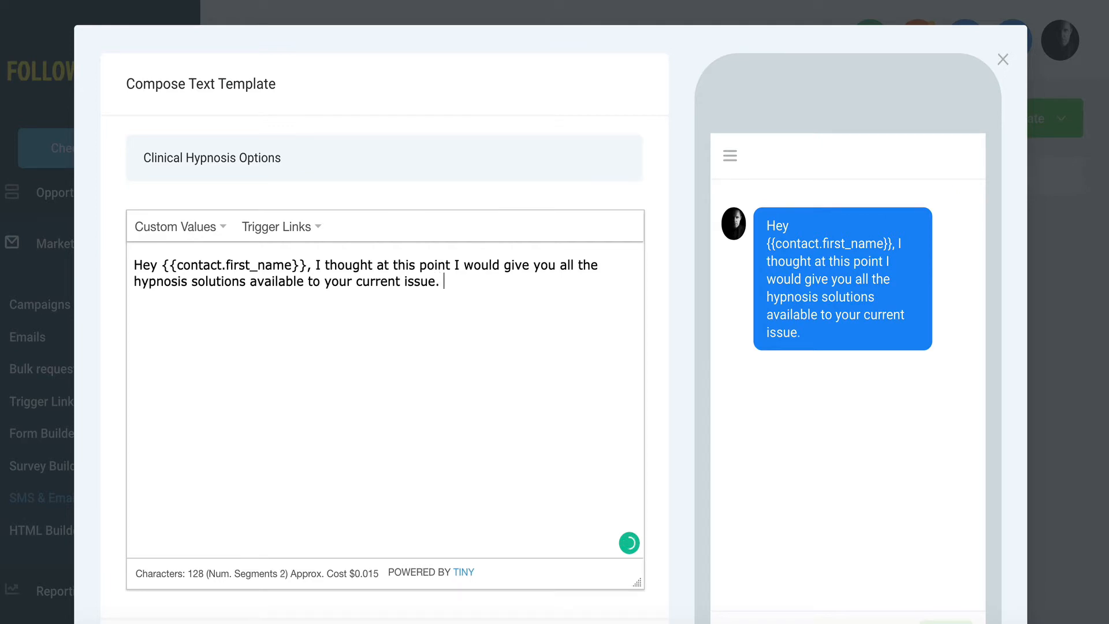
# - Start the message's second sentence with "If you simply click on this link"
pyautogui.write('If you si')
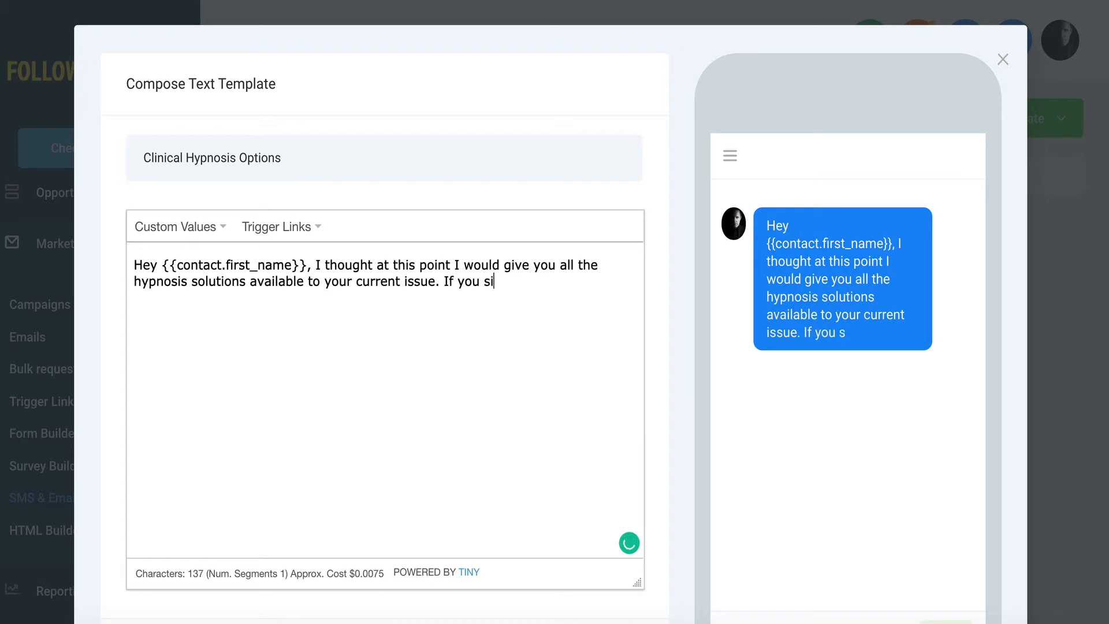
pyautogui.write('mply clic')
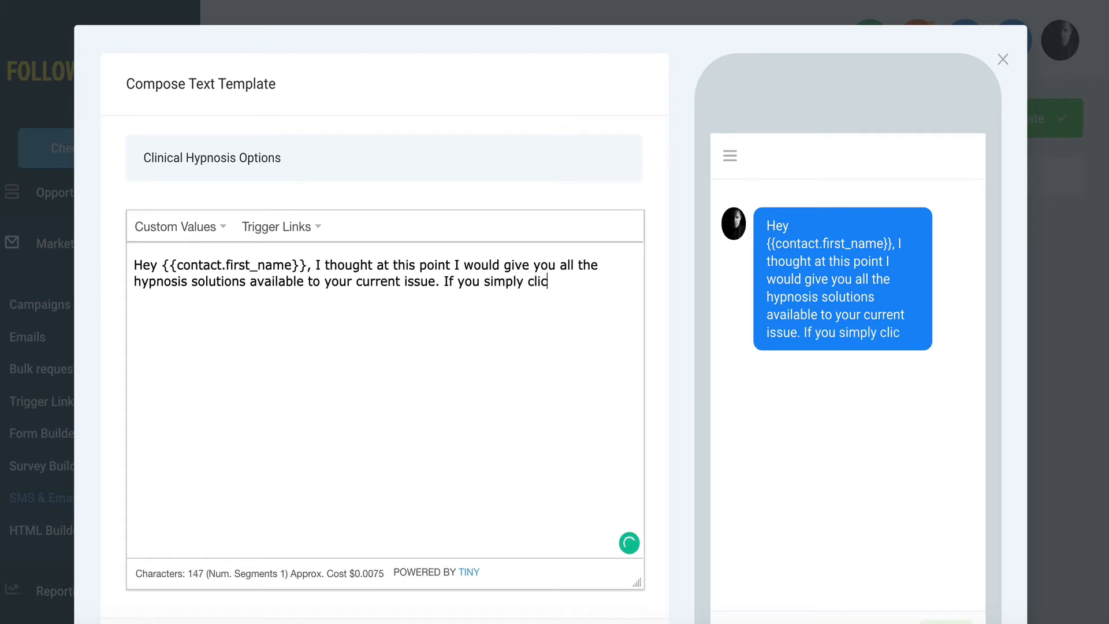
pyautogui.write('k on this li')
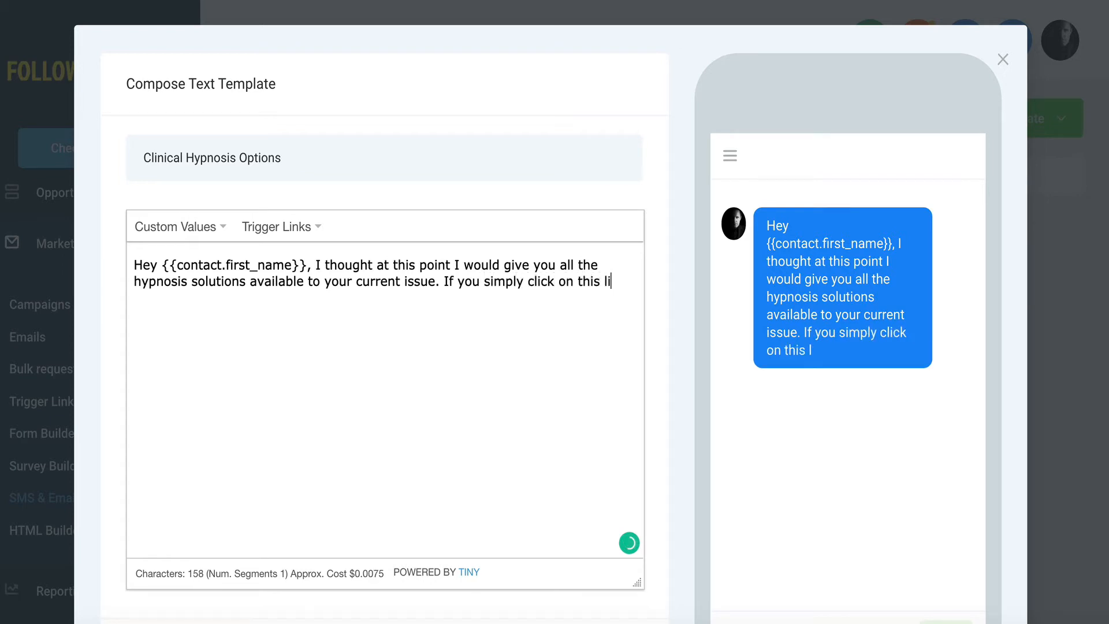
pyautogui.write('nk')
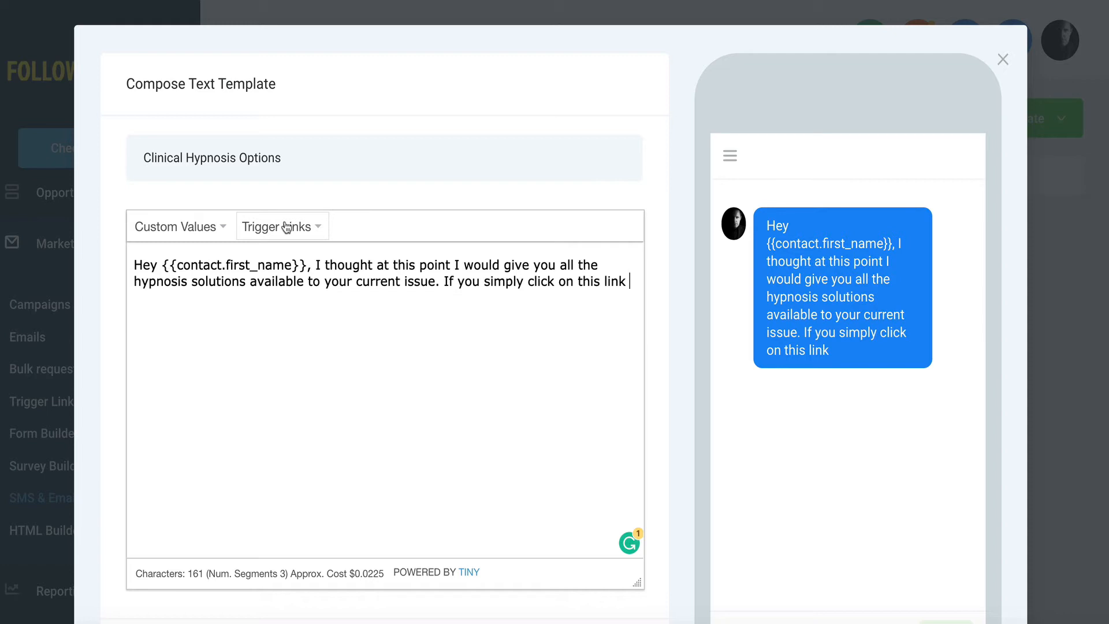
# - Insert the IH Appointment trigger link after "click on this link" and finish the sentence with "it will give you many options."
pyautogui.click(287, 227)
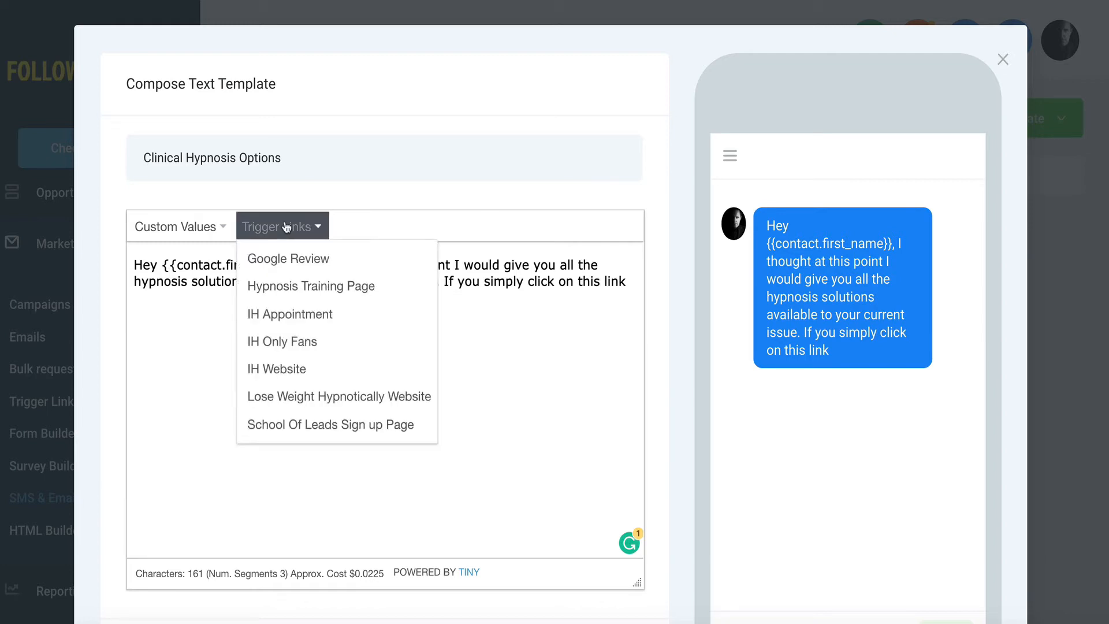
pyautogui.click(287, 316)
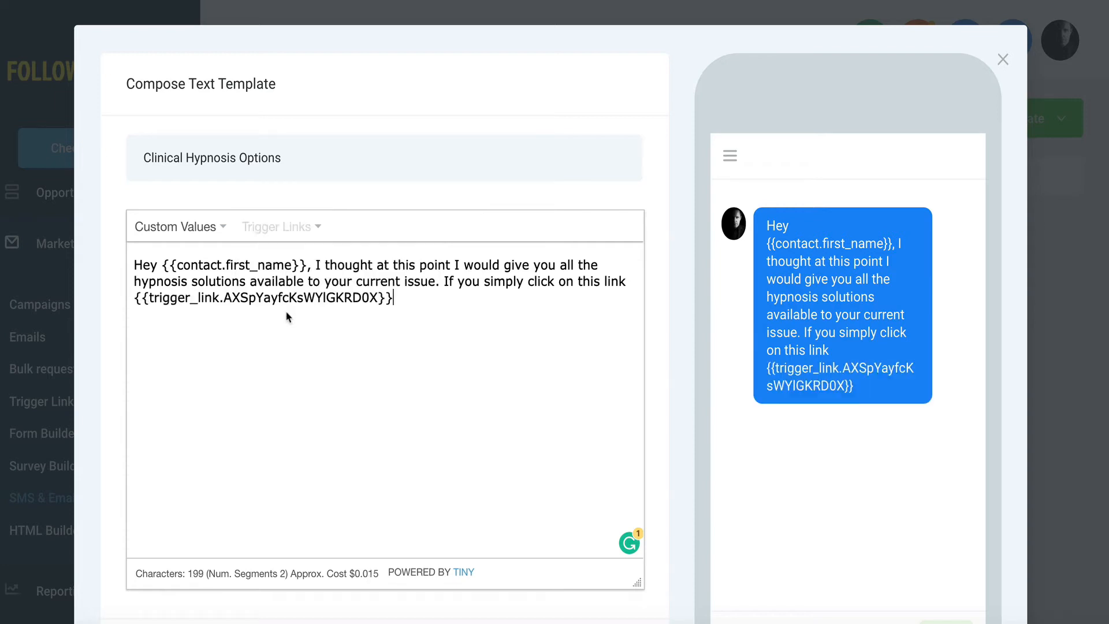
pyautogui.write('it will')
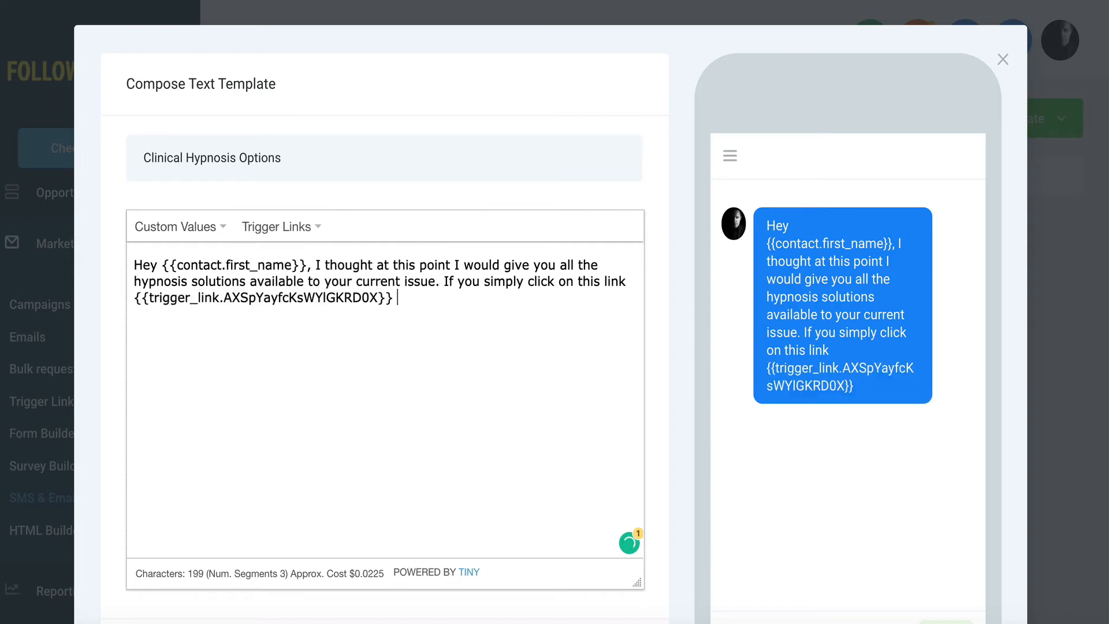
pyautogui.write(' give you')
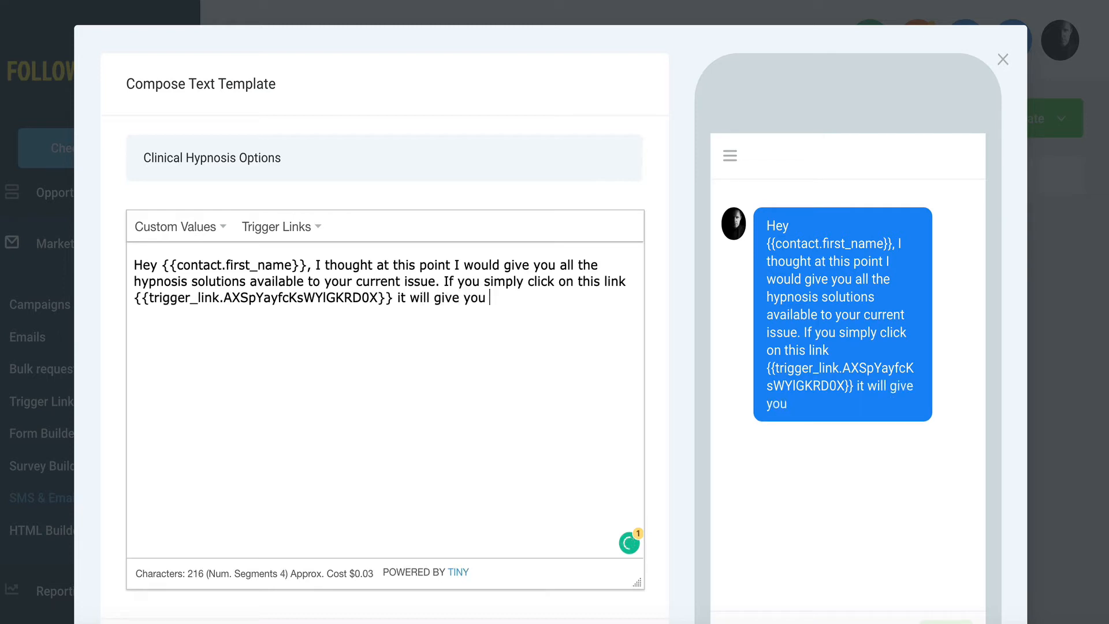
pyautogui.write(' many o')
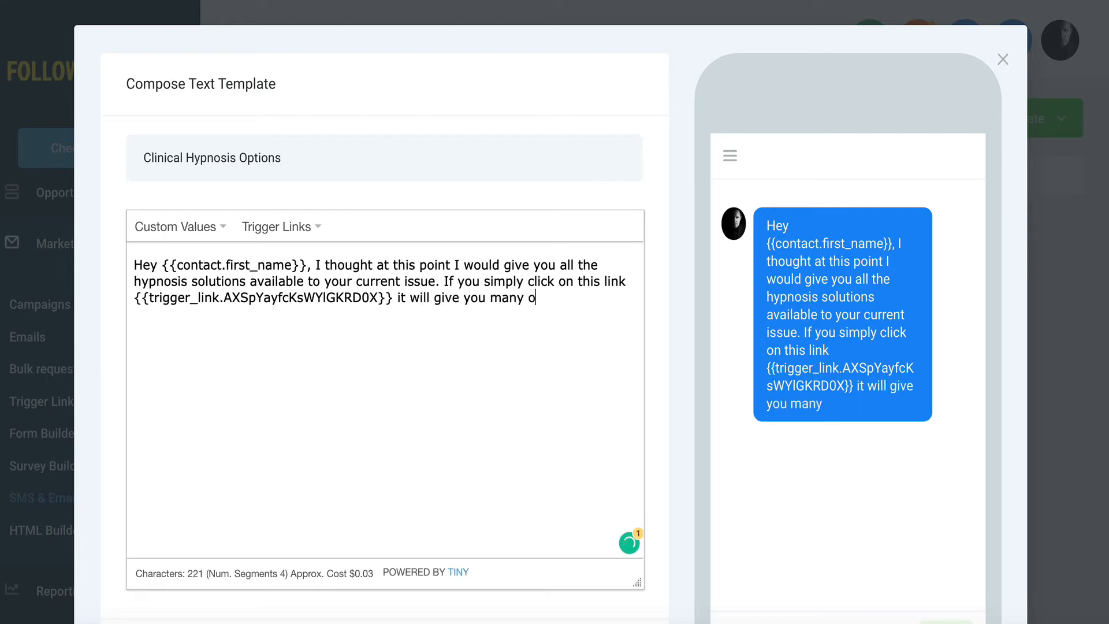
pyautogui.write('ptions. ')
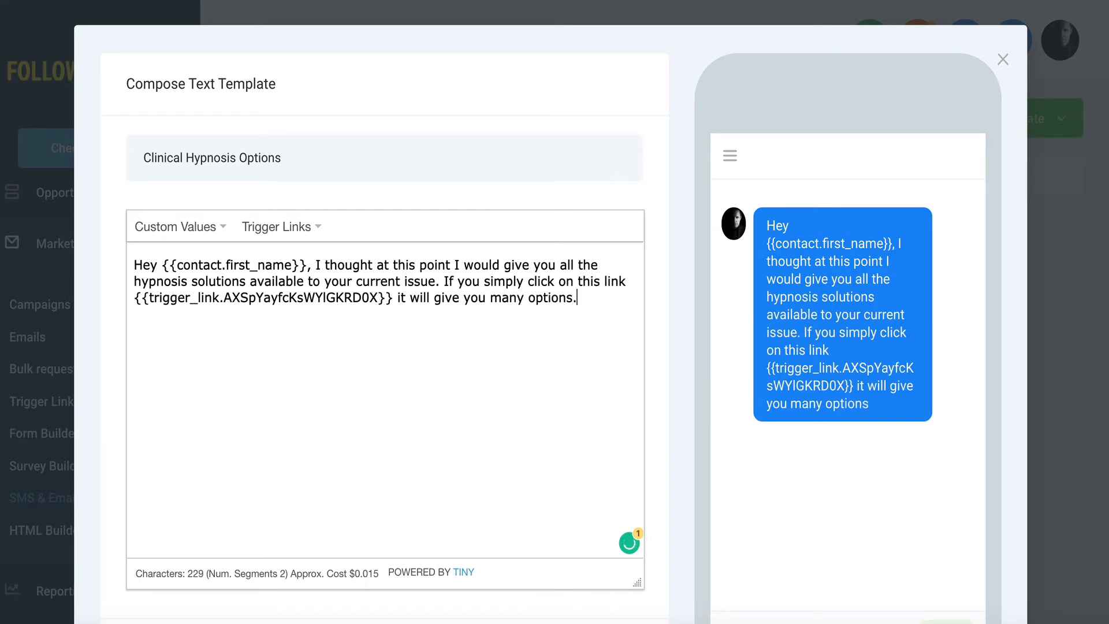
# - Continue the message with "If you simply want a download audio just go here"
pyautogui.write('If you si')
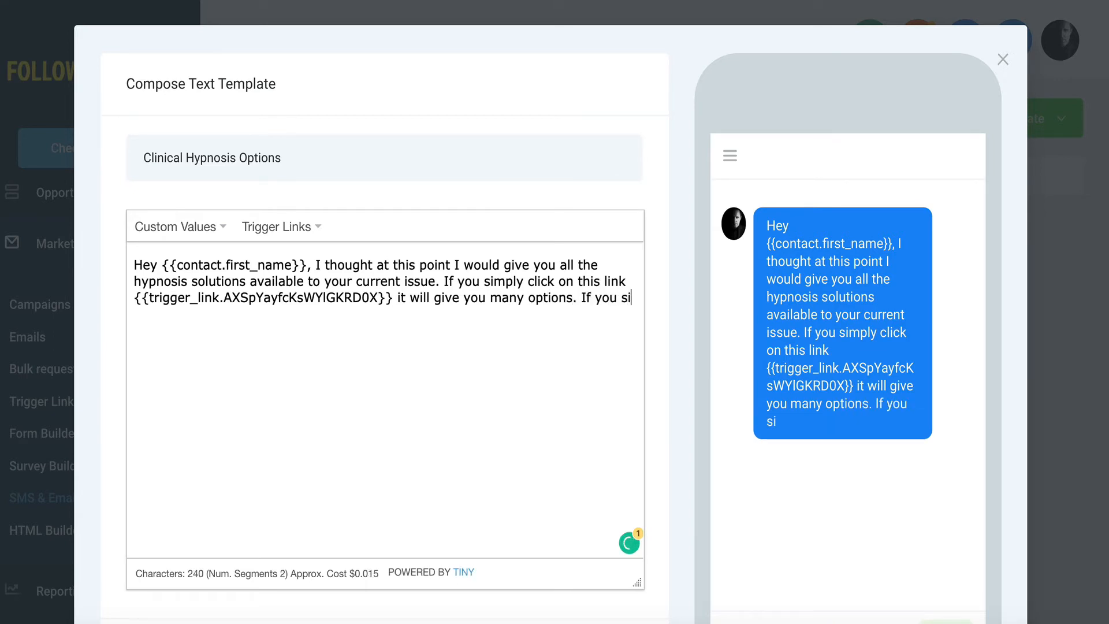
pyautogui.write('mply want ')
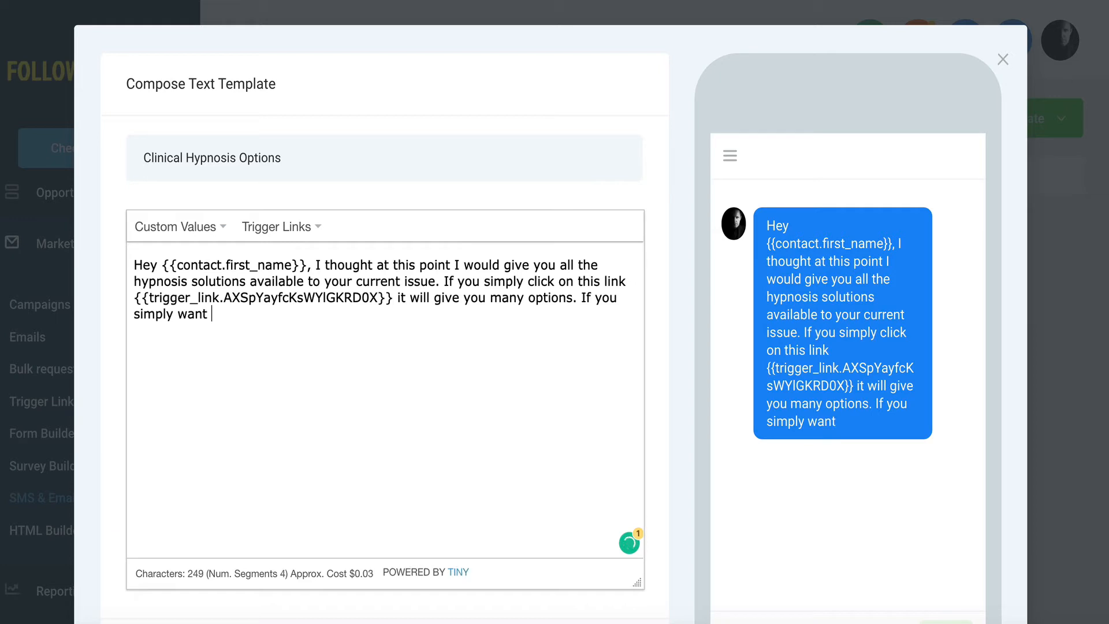
pyautogui.write('a downlad')
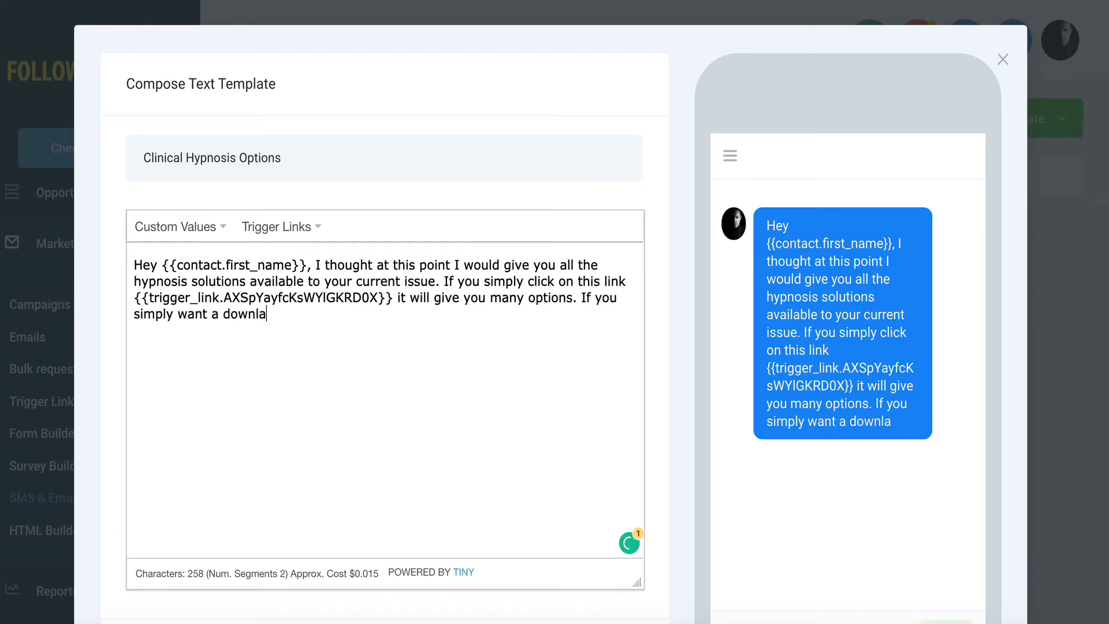
pyautogui.press('BackSpace')
pyautogui.press('BackSpace')
pyautogui.press('BackSpace')
pyautogui.write('load au')
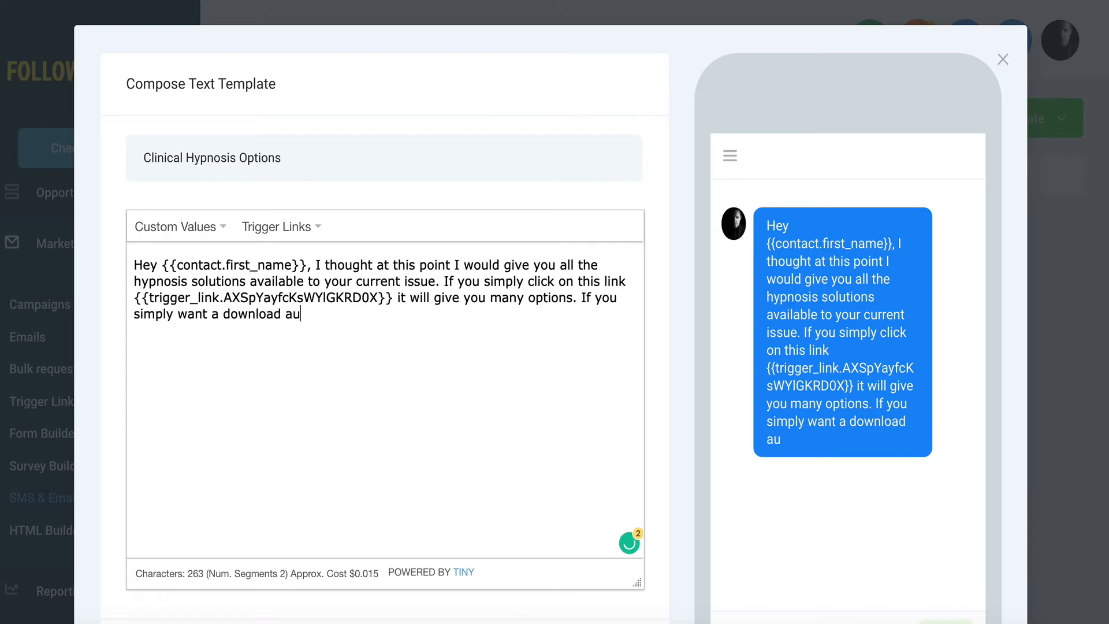
pyautogui.write('dio just go here')
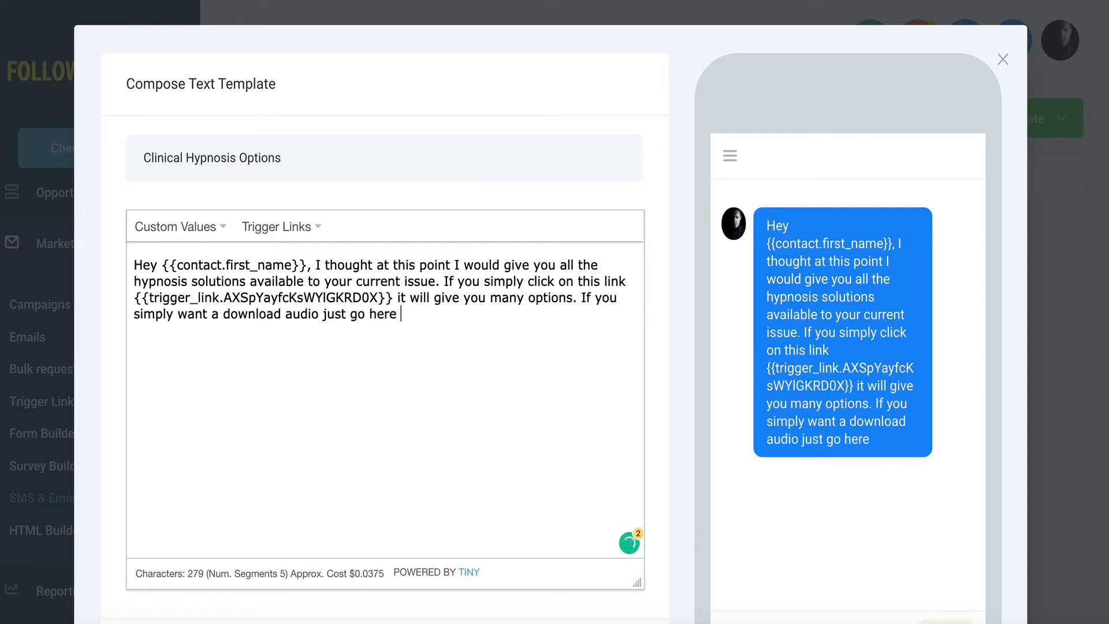
pyautogui.click(301, 227)
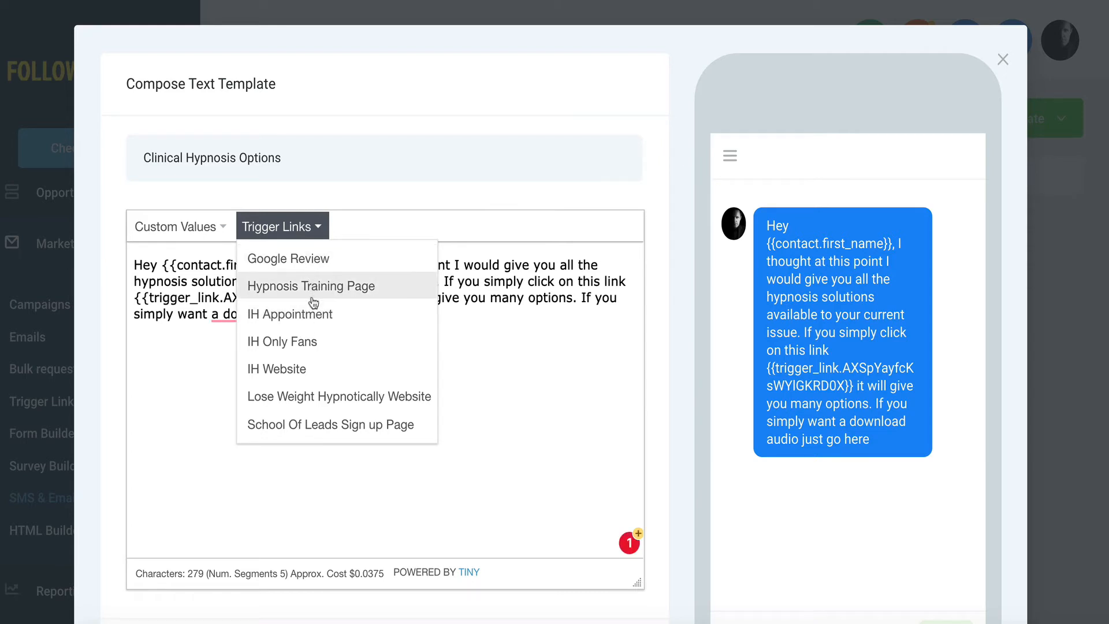
pyautogui.click(491, 390)
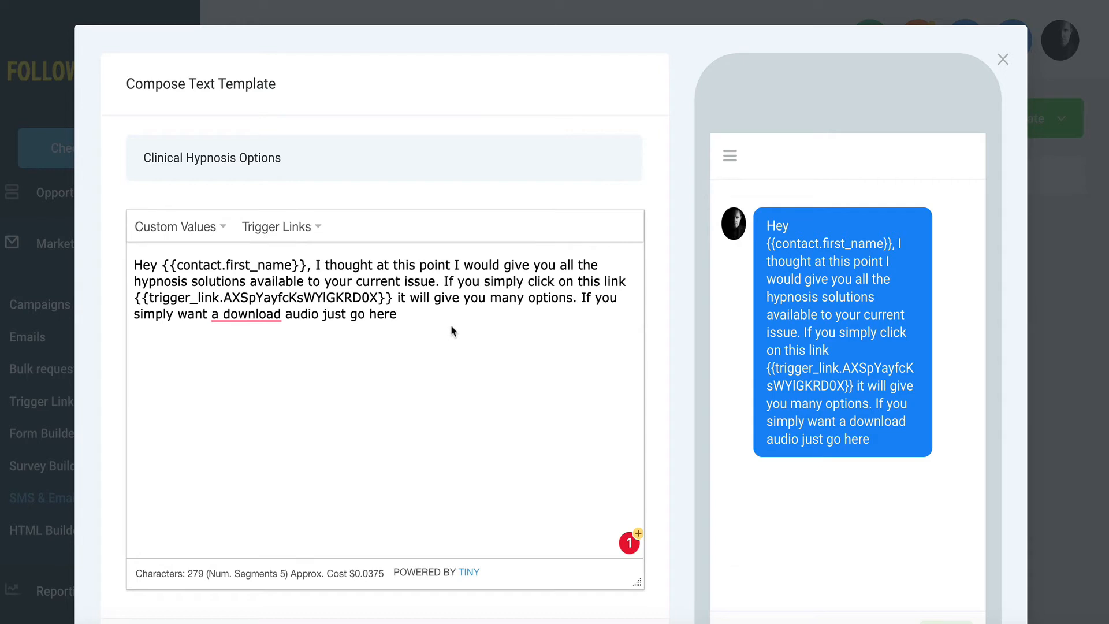
pyautogui.scroll(-1, 450, 325)
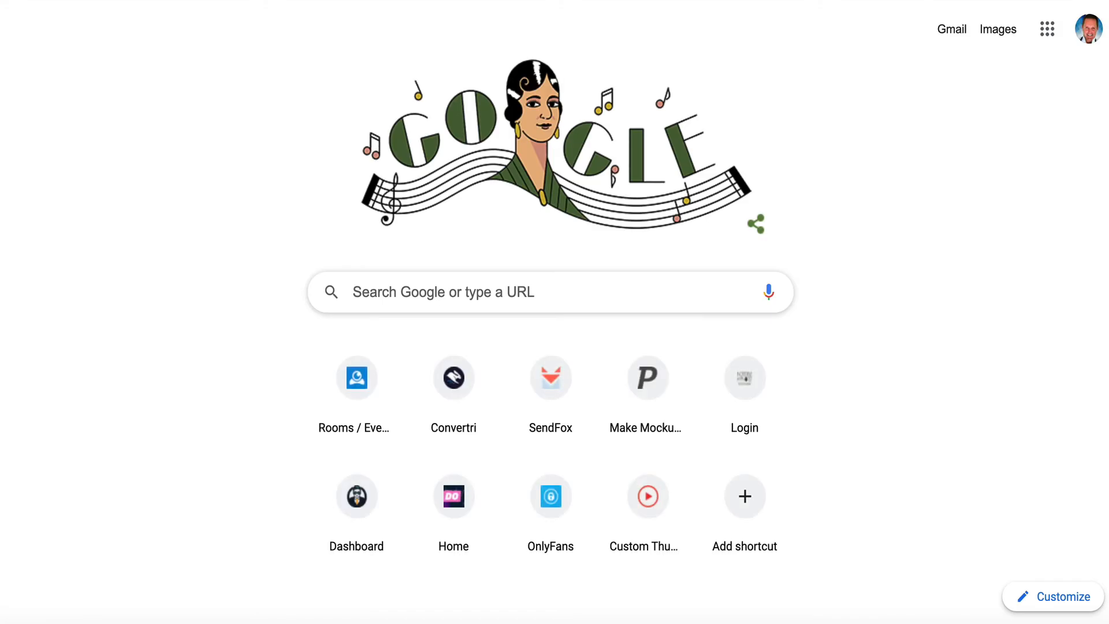
# - Switch to a new browser tab, search for "bitly", open the Bitly login page and log in with Facebook
pyautogui.press('super+l')
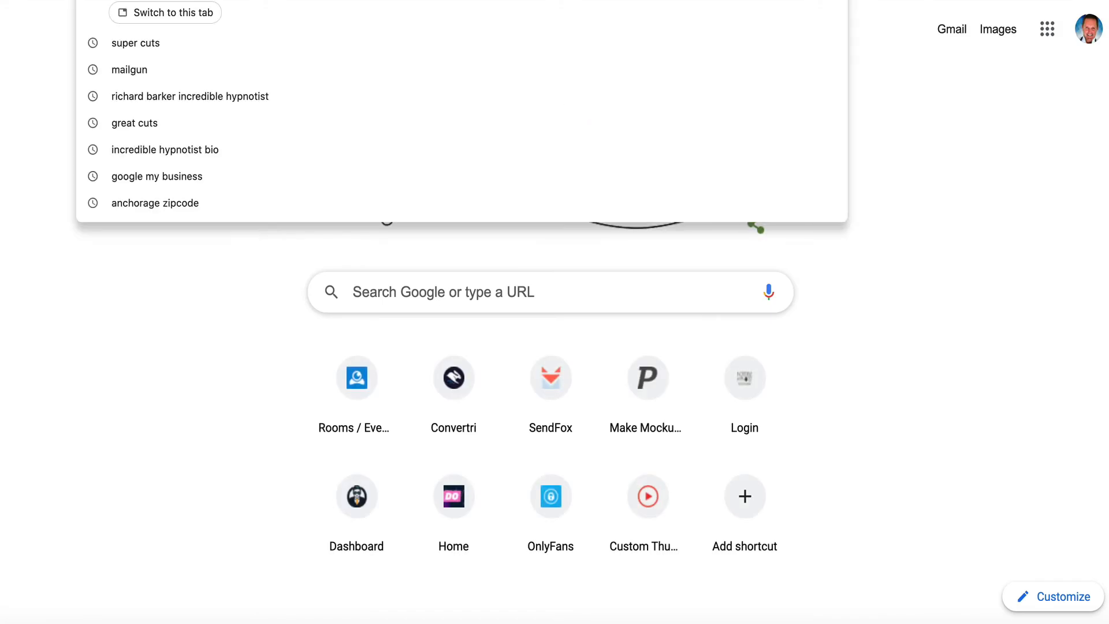
pyautogui.write('bitly')
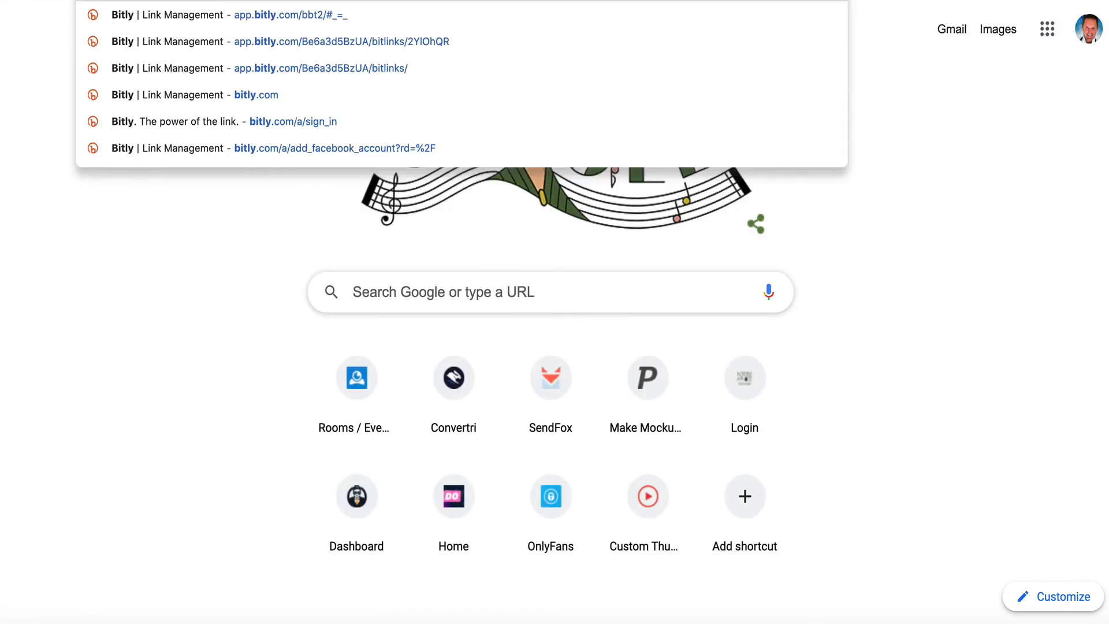
pyautogui.press('Return')
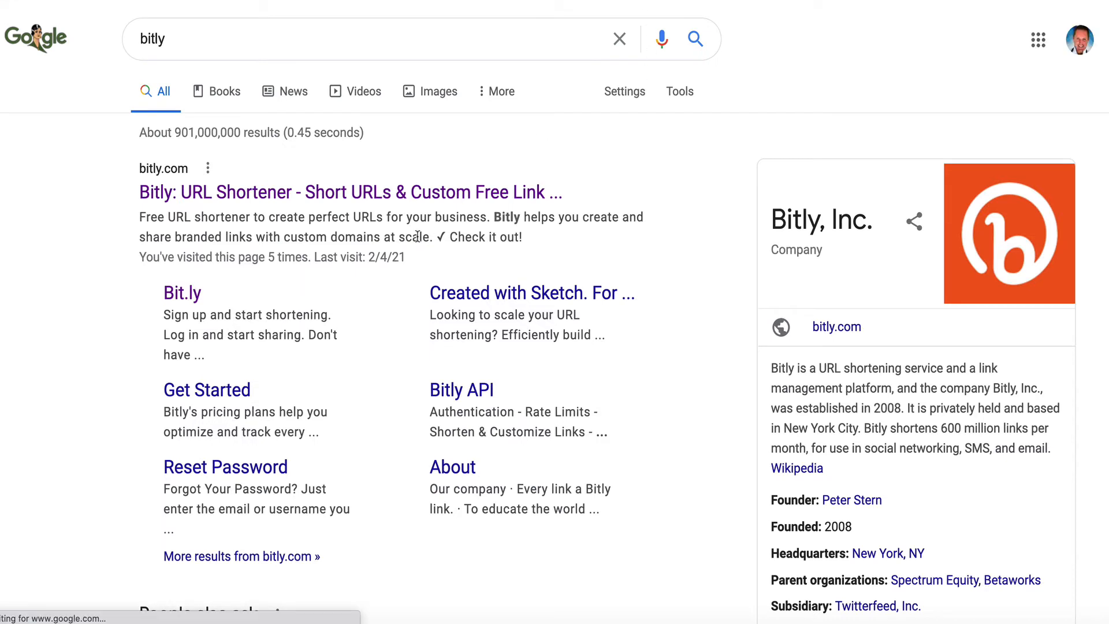
pyautogui.click(190, 293)
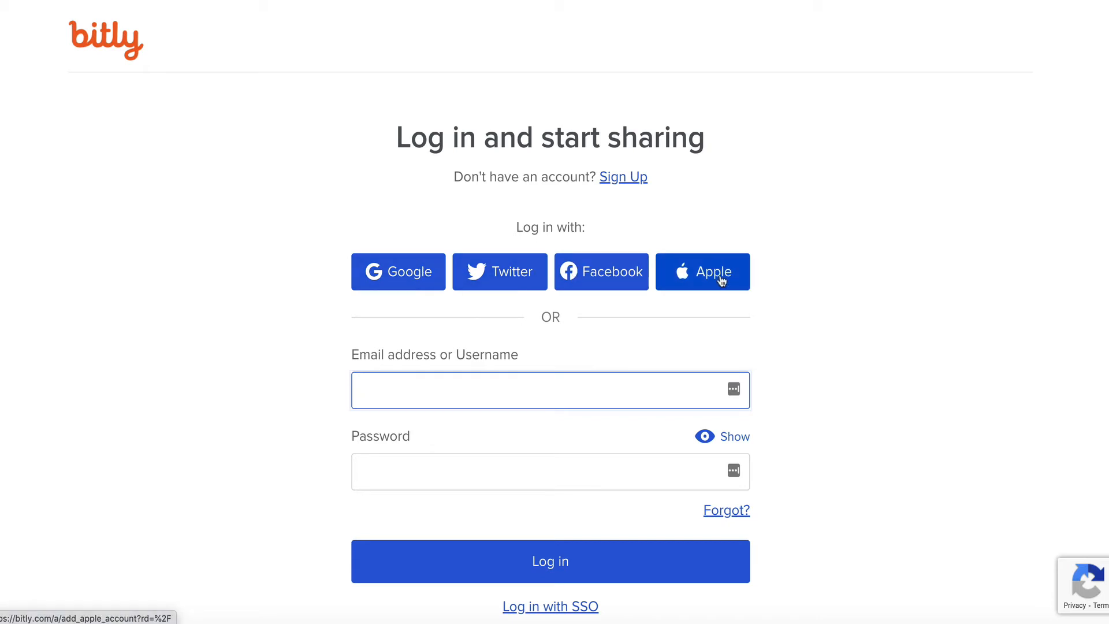
pyautogui.click(629, 274)
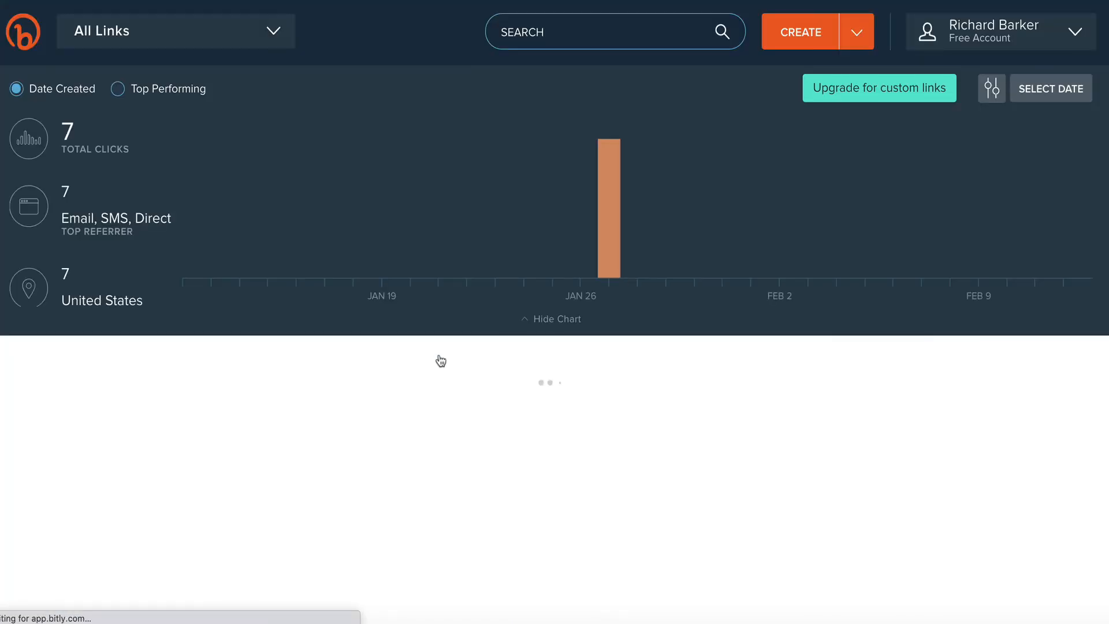
# - Look through the list of existing Bitly links for one that suits the audio downloads
pyautogui.scroll(-1, 435, 352)
pyautogui.scroll(-2, 289, 433)
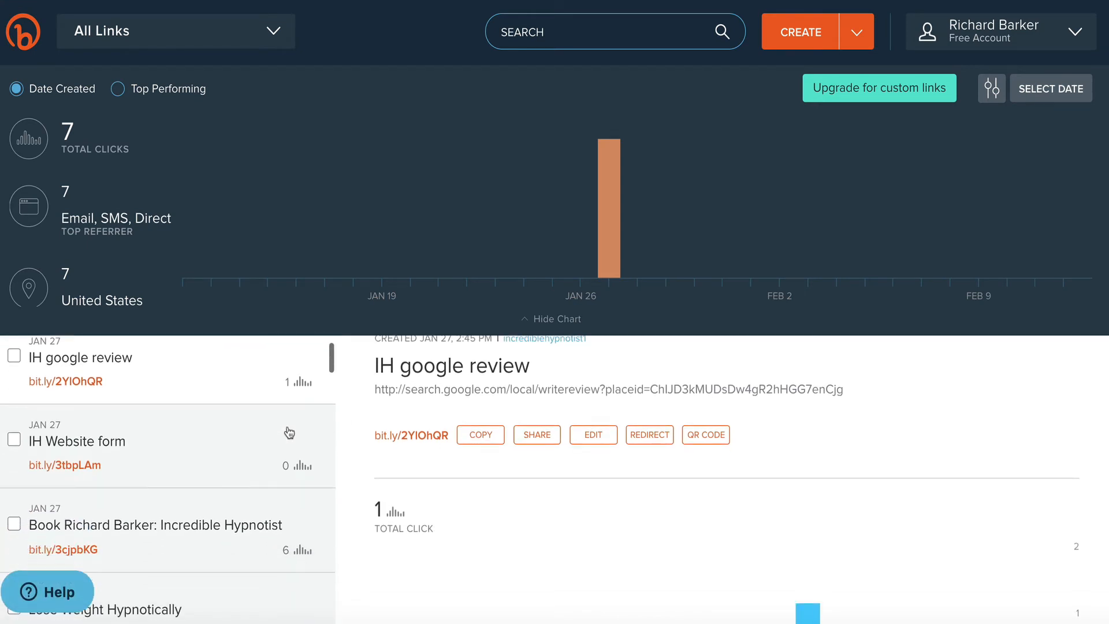
pyautogui.scroll(-3, 288, 433)
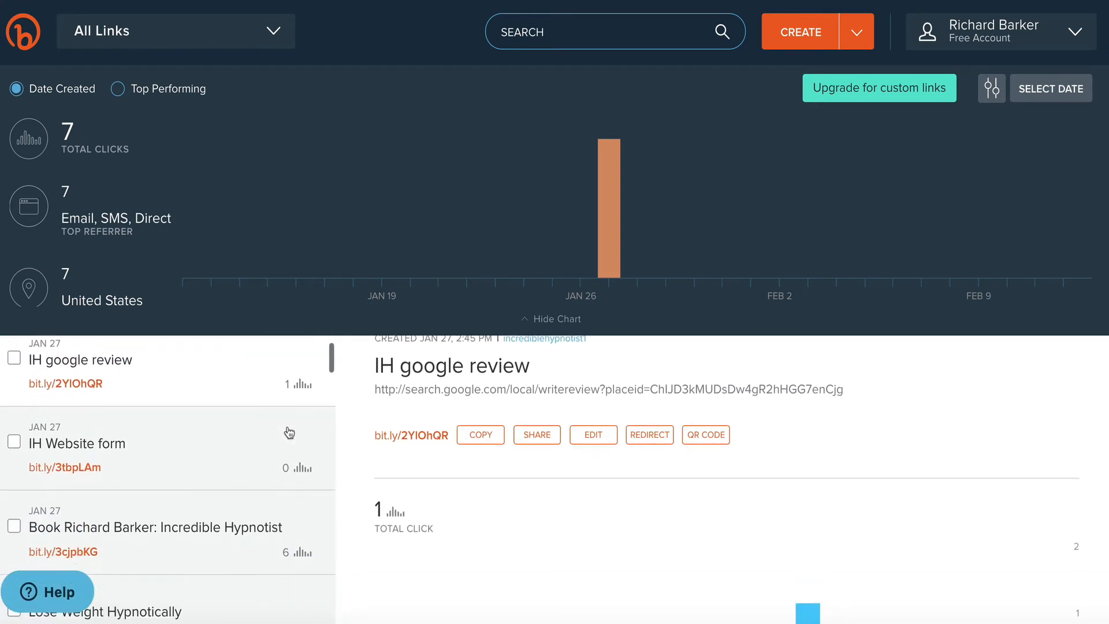
pyautogui.scroll(-4, 289, 432)
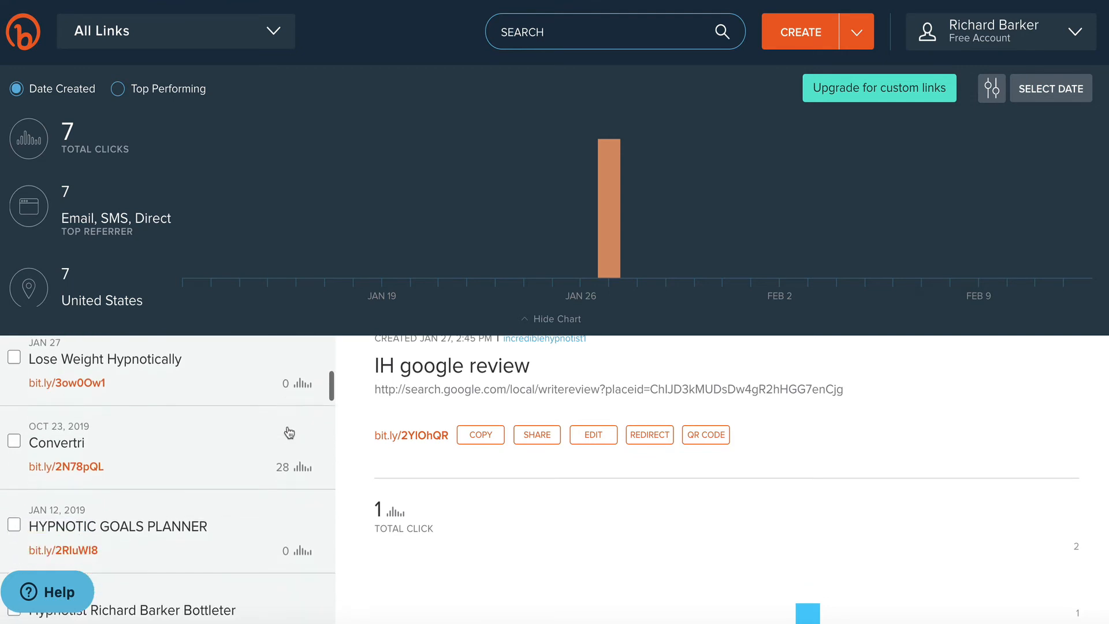
pyautogui.scroll(-4, 289, 432)
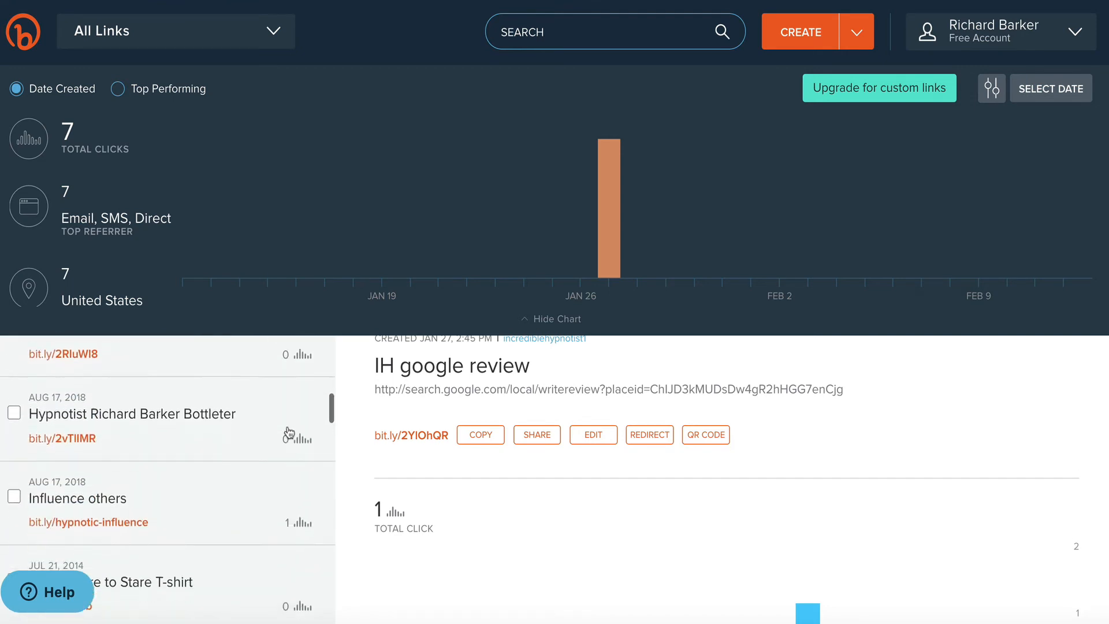
pyautogui.scroll(-7, 289, 432)
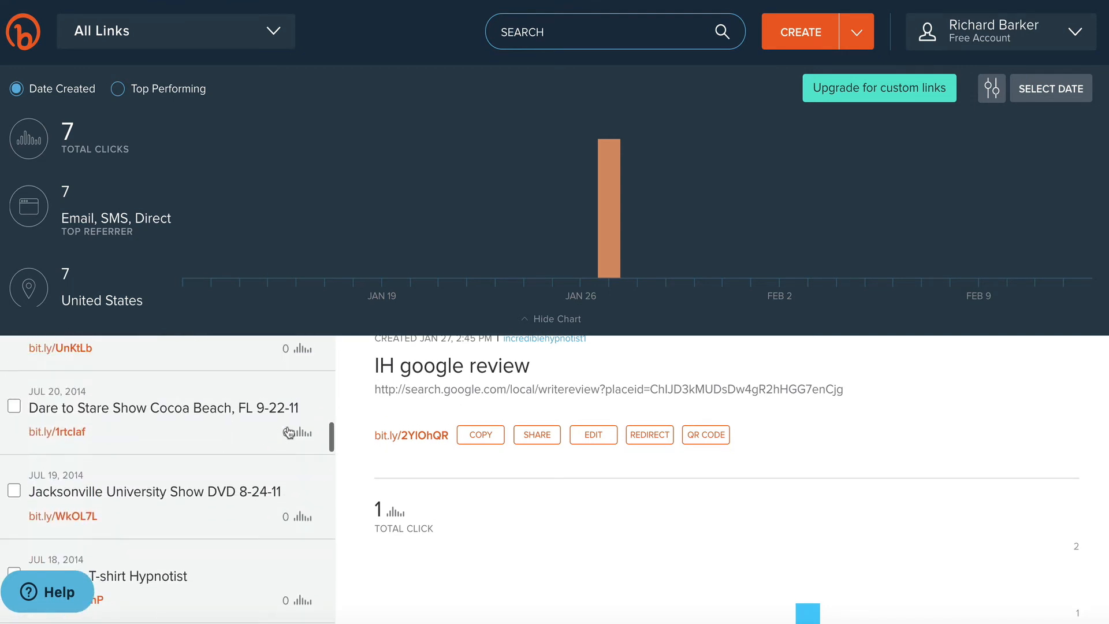
pyautogui.scroll(-1, 289, 433)
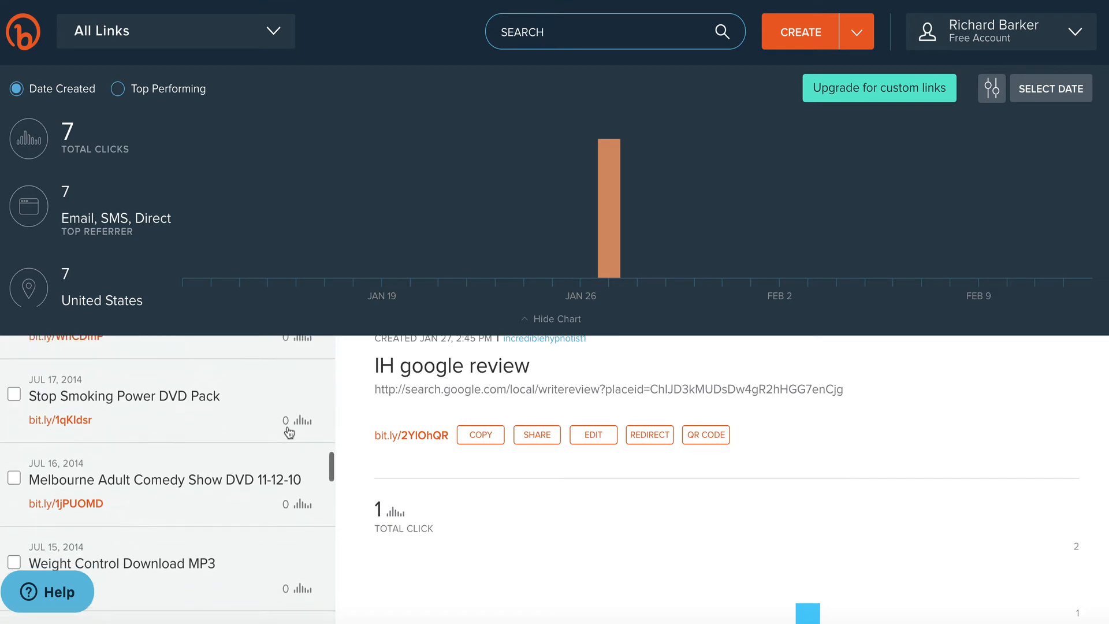
pyautogui.scroll(7, 323, 407)
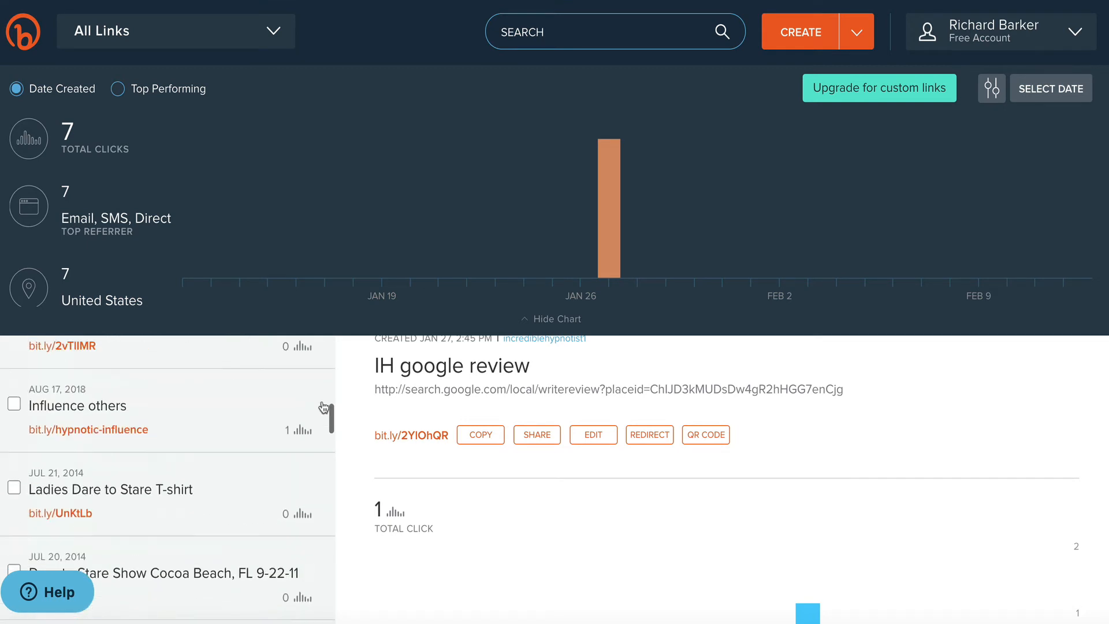
# - Start creating a new Bitly link and open shophypnosis.com in a separate browser tab
pyautogui.click(791, 41)
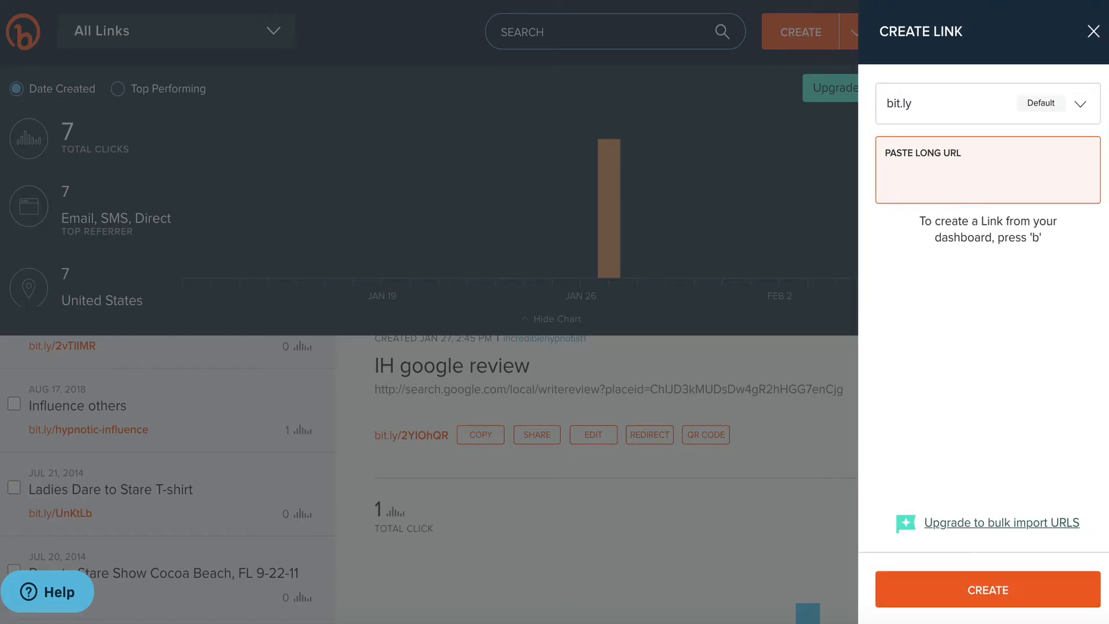
pyautogui.press('super+t')
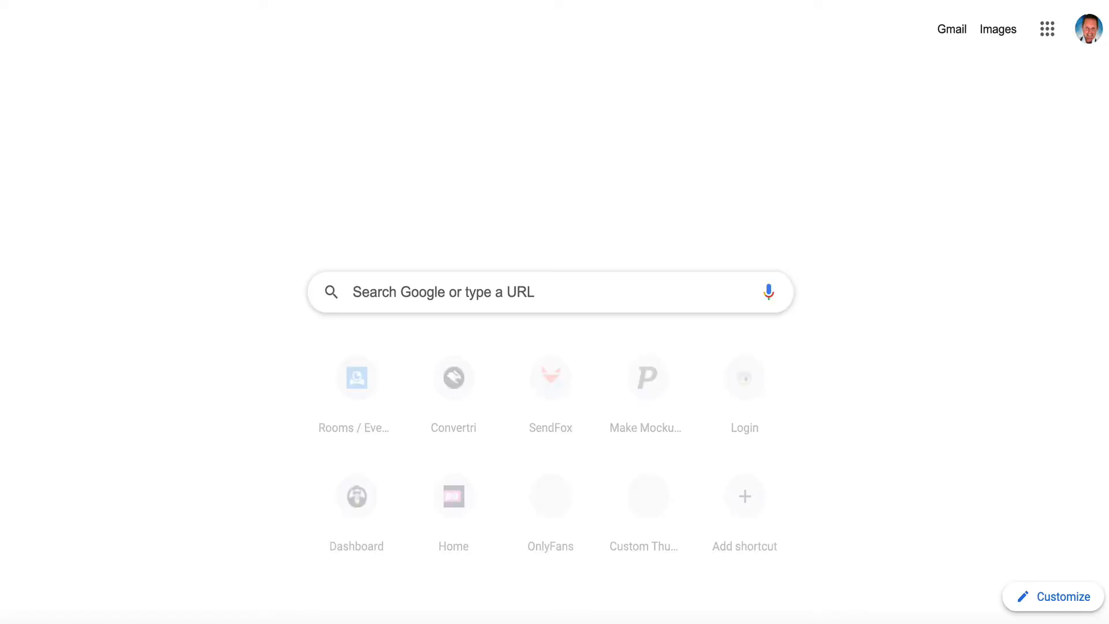
pyautogui.press('super+l')
pyautogui.write('shop')
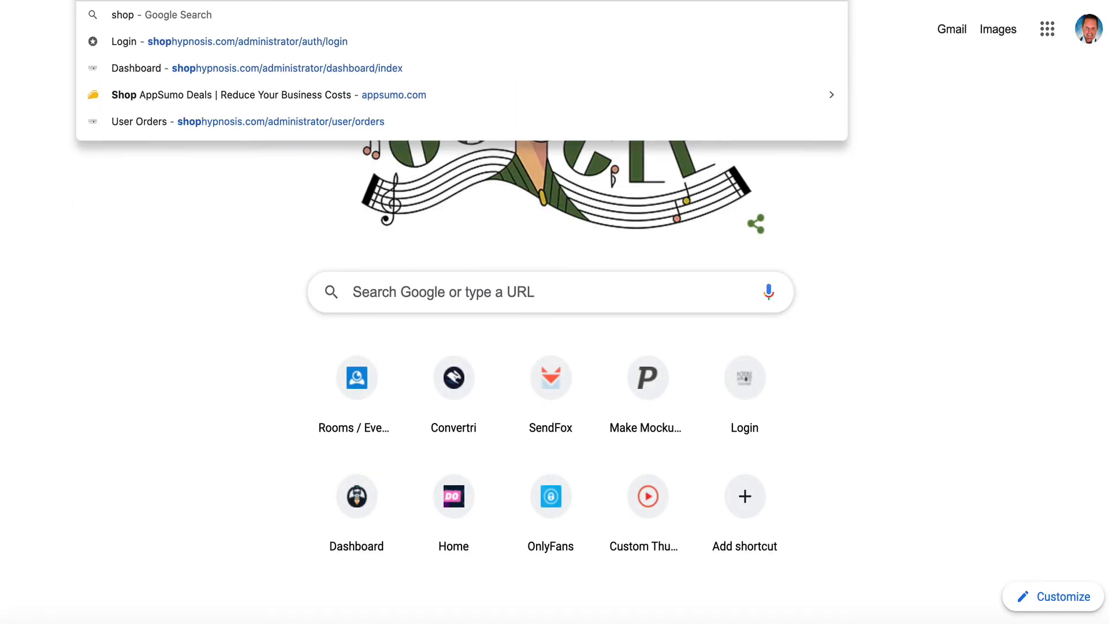
pyautogui.write('hypnosis')
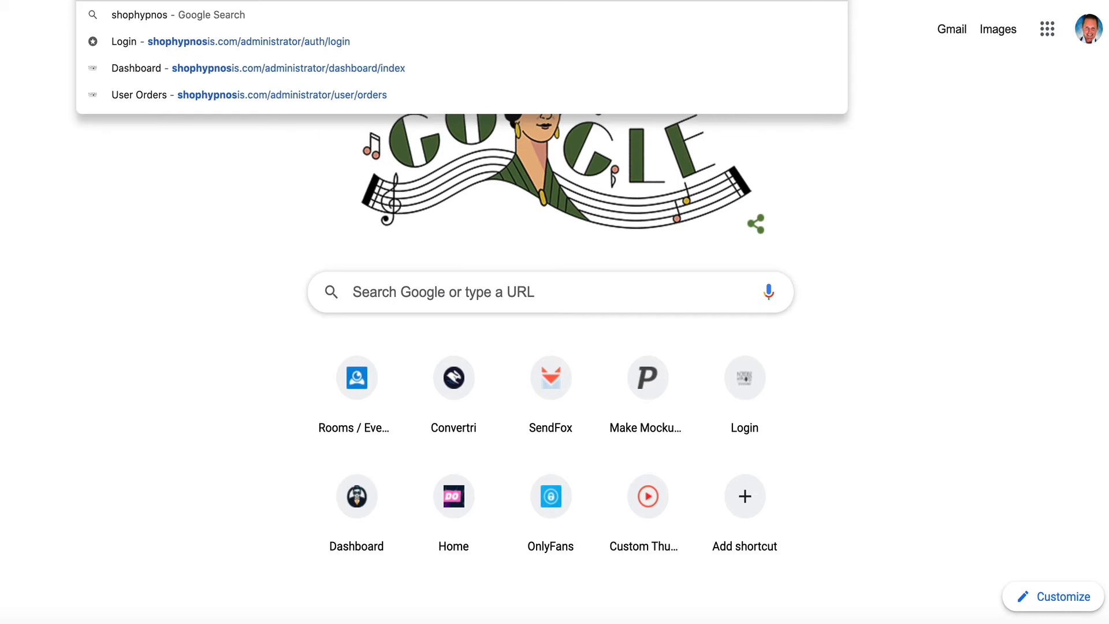
pyautogui.write('.com')
pyautogui.press('Return')
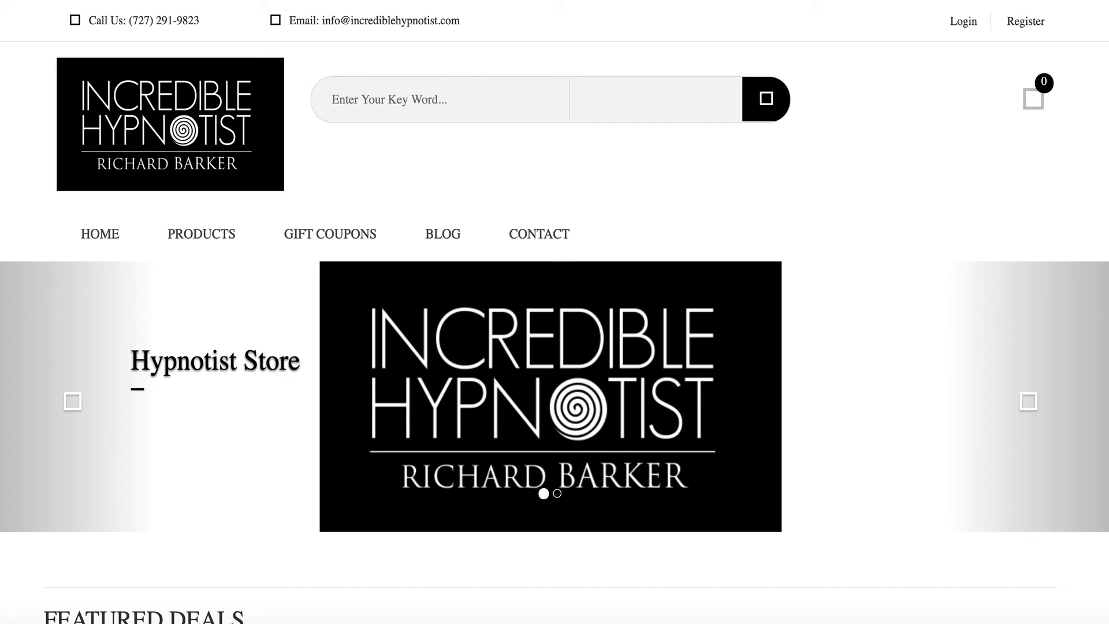
pyautogui.rightClick(164, 0)
pyautogui.click(208, 72)
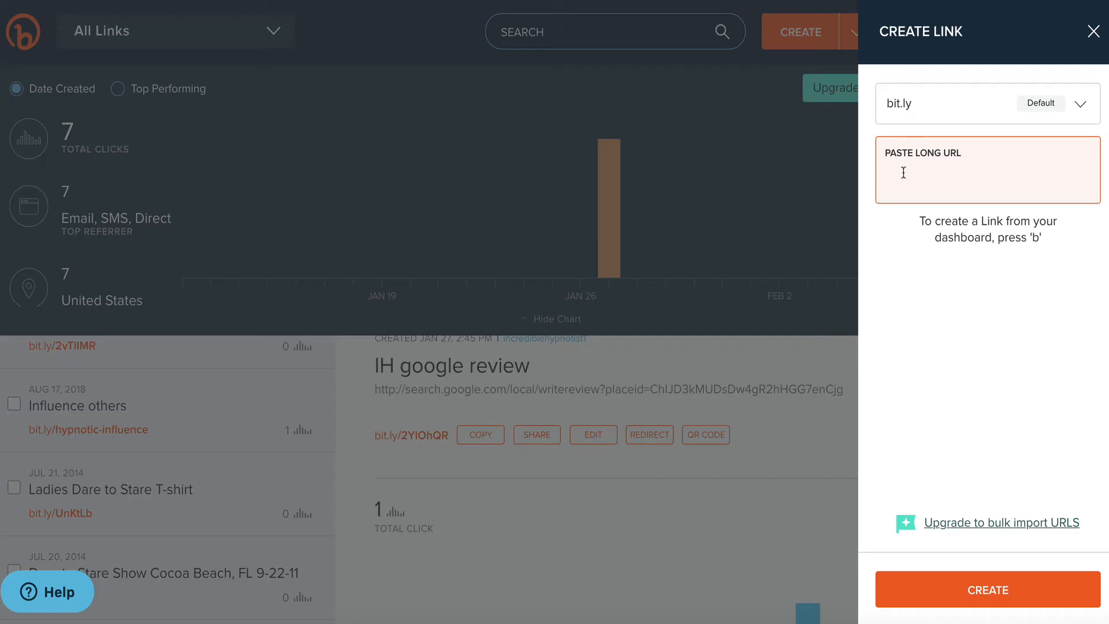
pyautogui.rightClick(905, 171)
pyautogui.click(928, 267)
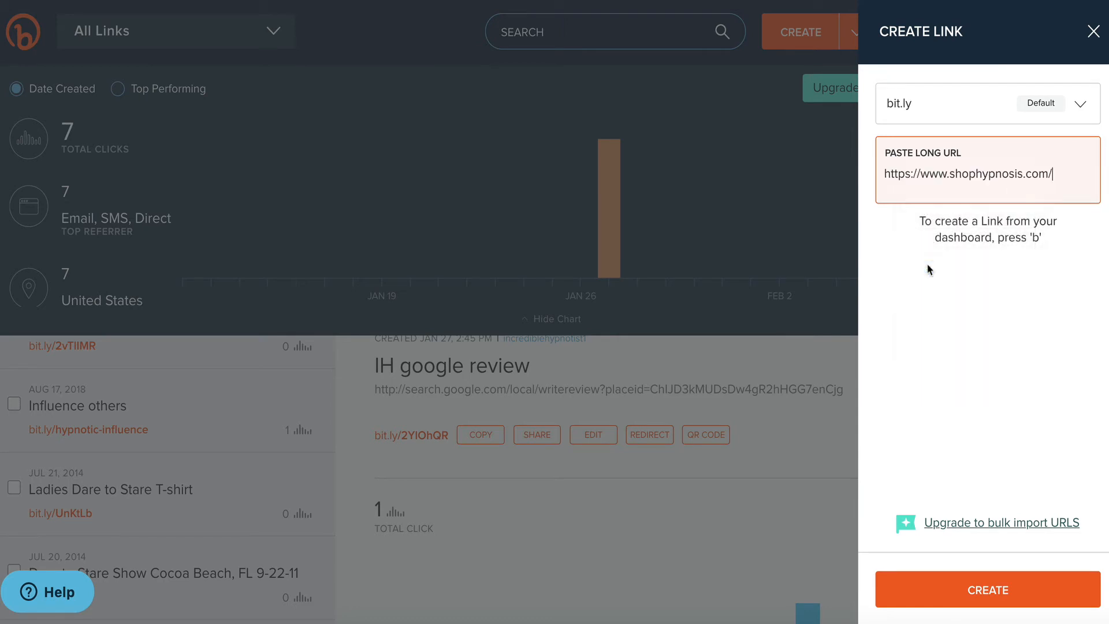
pyautogui.click(944, 600)
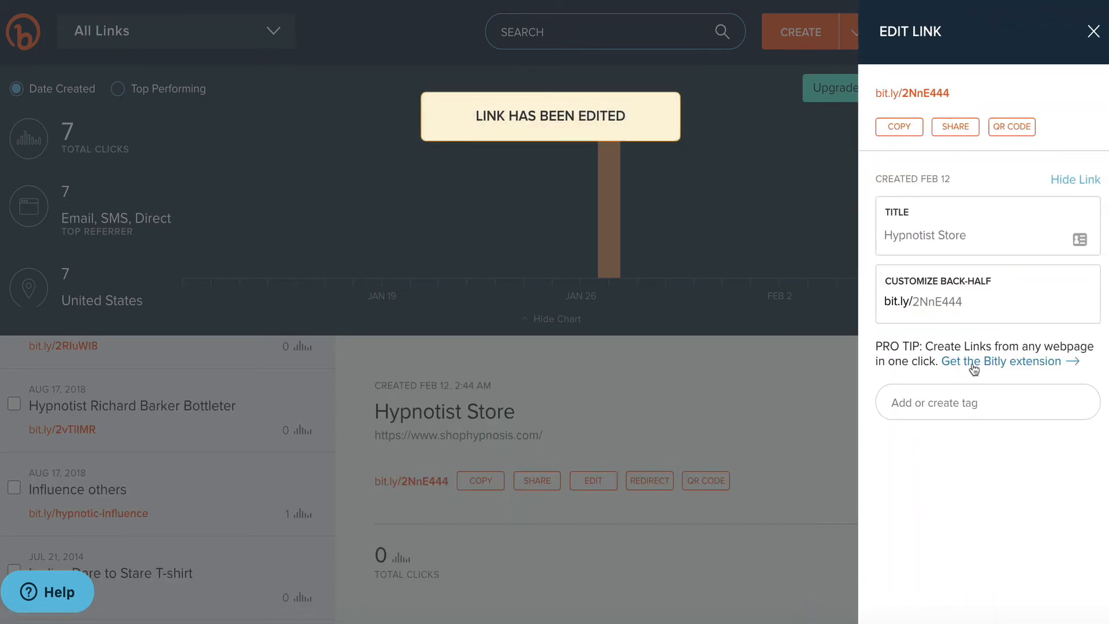
# - Copy the short link created for the Hypnotist Store and save the Bitly link with its title and back-half as they are
pyautogui.click(933, 237)
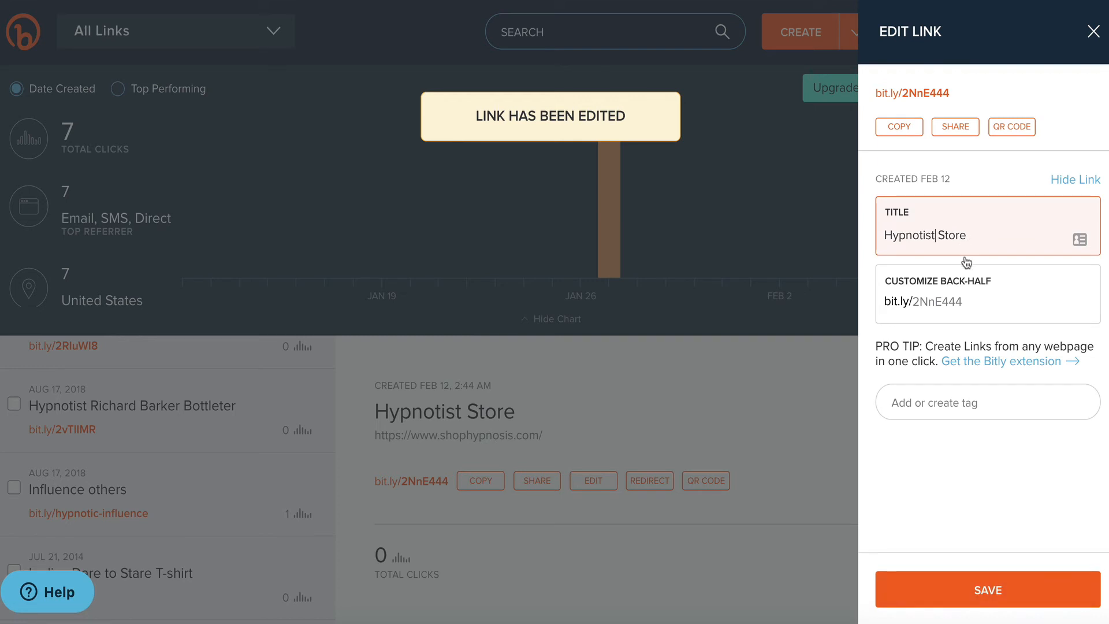
pyautogui.click(984, 302)
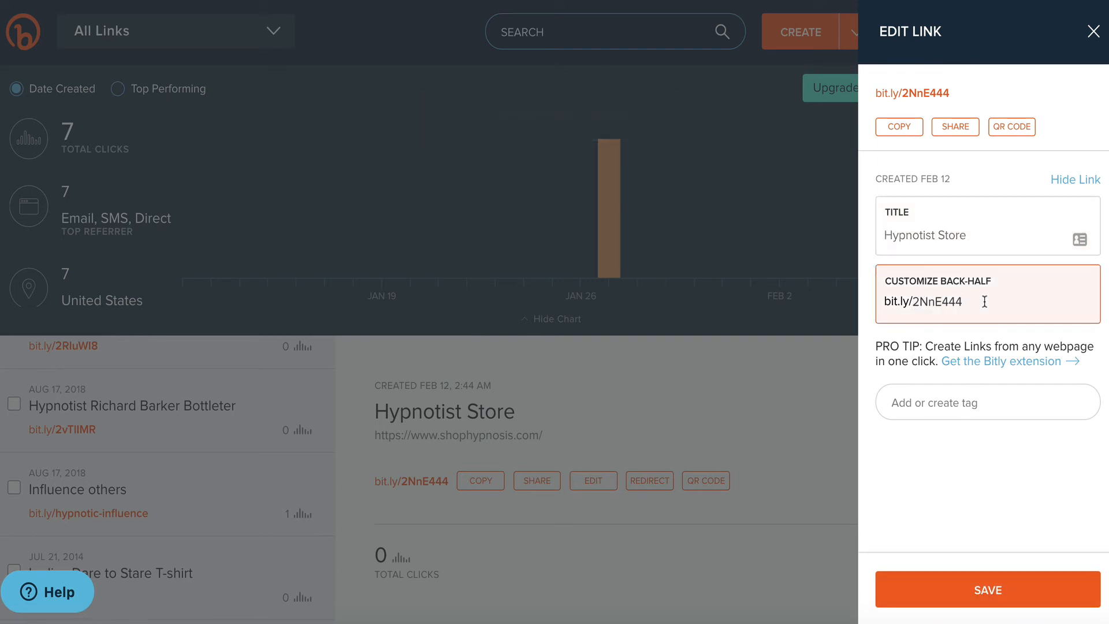
pyautogui.click(898, 127)
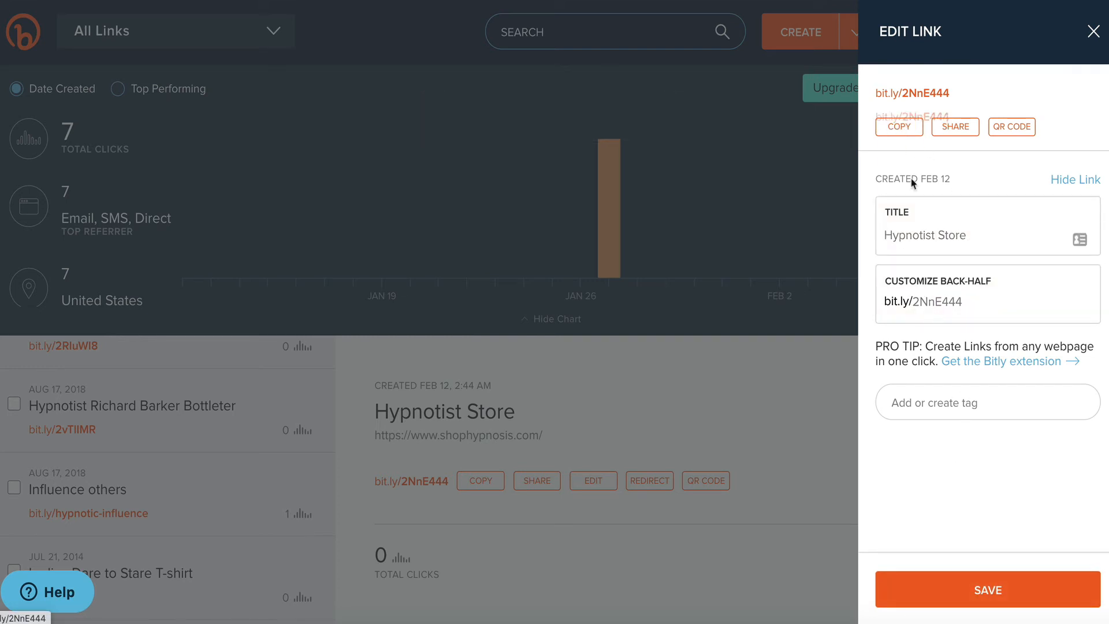
pyautogui.click(965, 589)
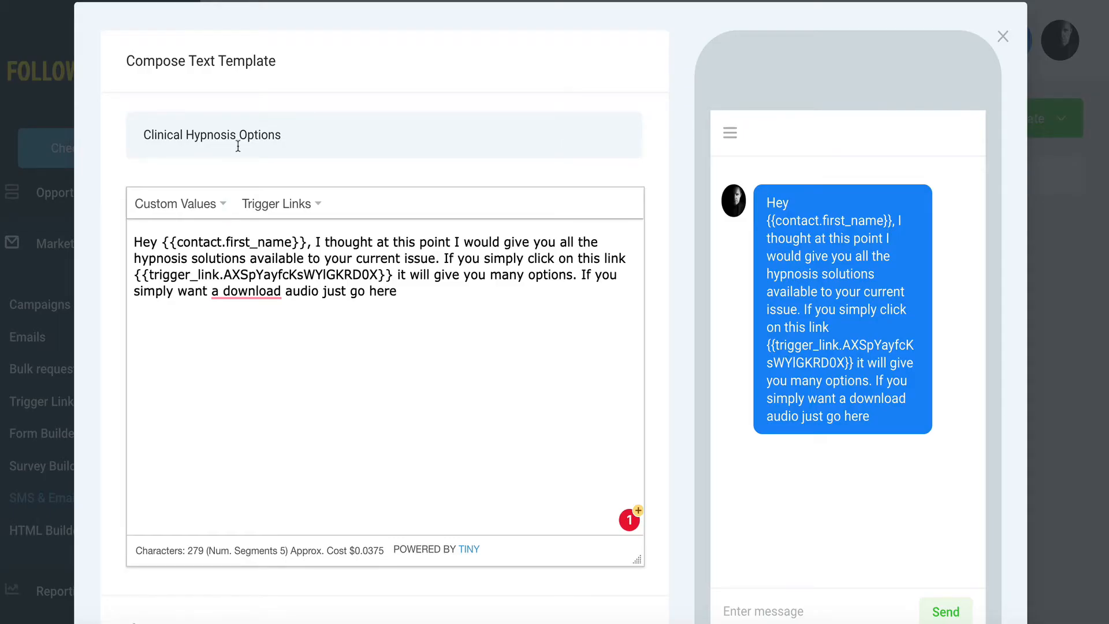
pyautogui.click(425, 299)
pyautogui.click(96, 0)
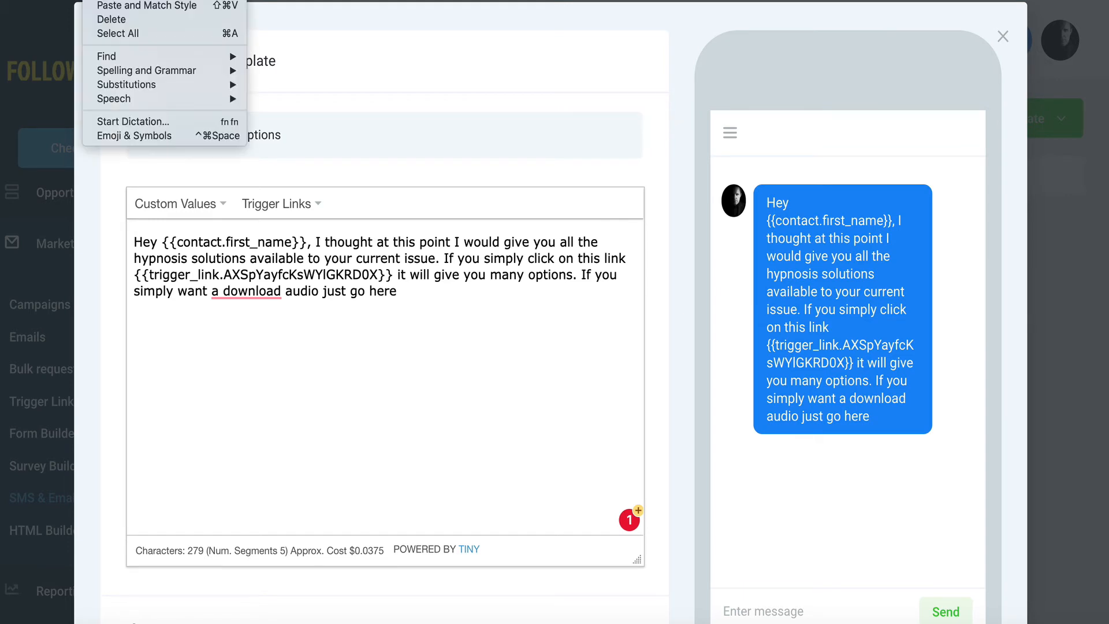
pyautogui.click(123, 3)
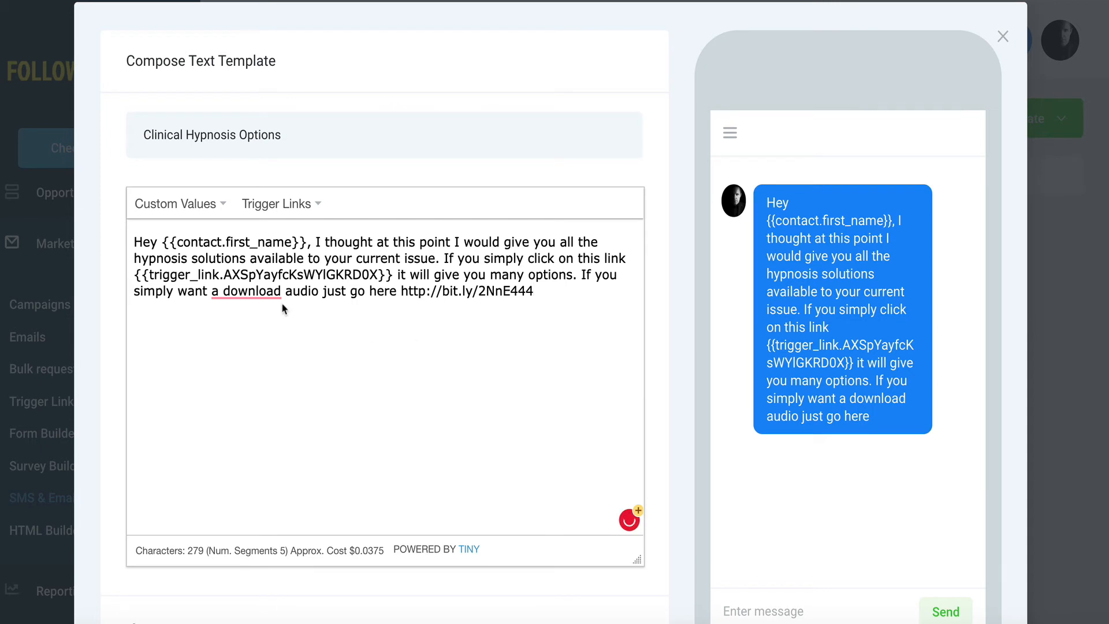
# - End the template message with ", Best wishes" and the sender's first name, then save the template
pyautogui.moveTo(263, 290)
pyautogui.write(', Best wis')
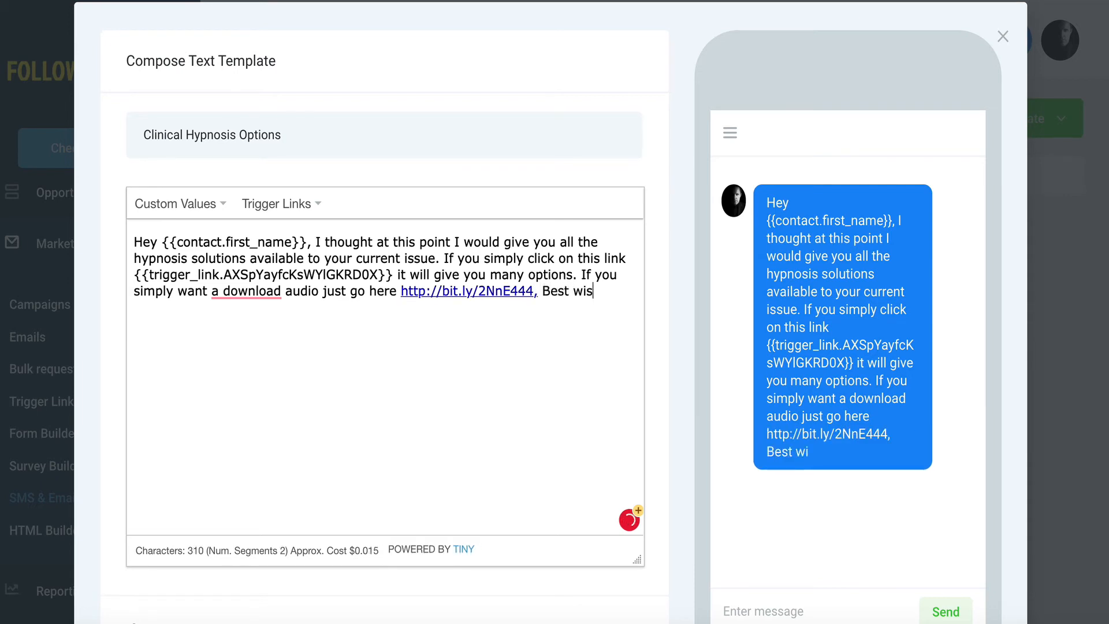
pyautogui.write('hes Natalie')
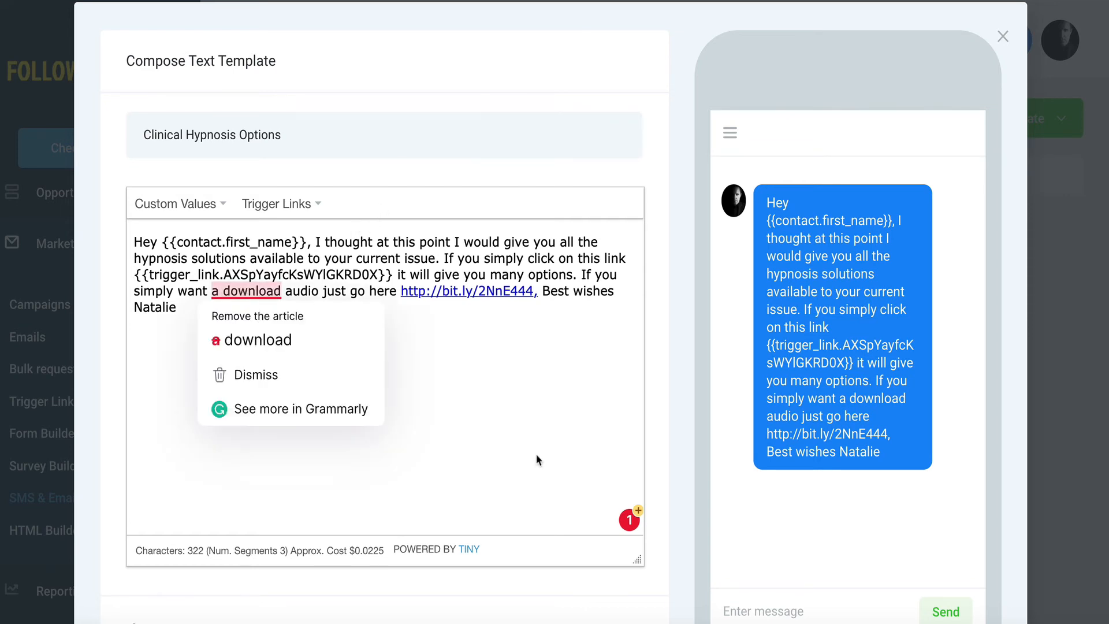
pyautogui.scroll(-1, 478, 365)
pyautogui.scroll(-3, 478, 365)
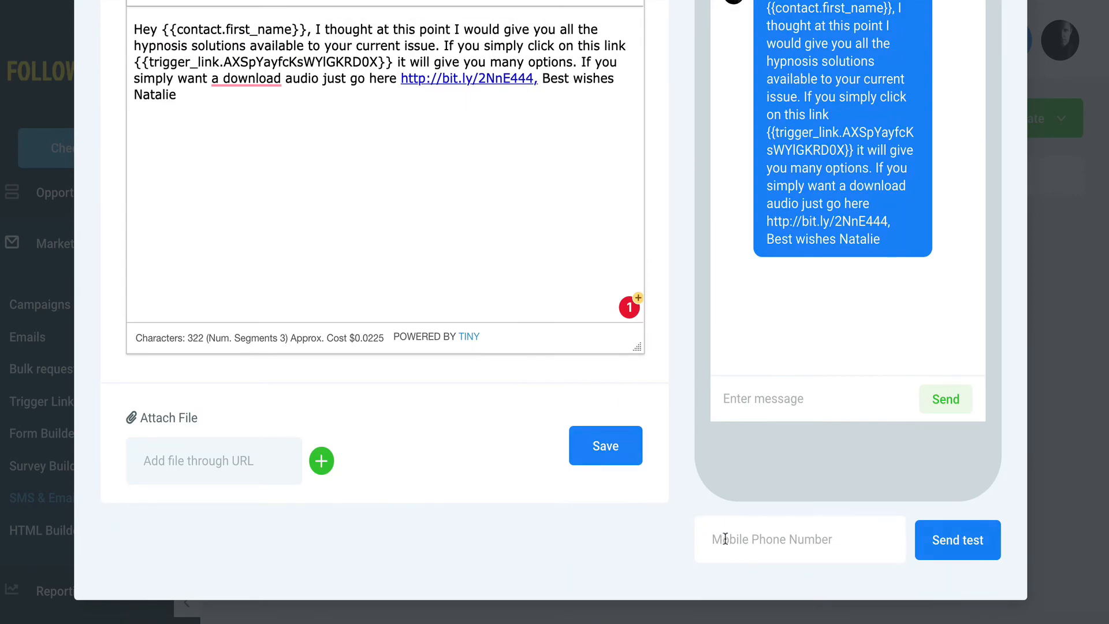
pyautogui.click(616, 457)
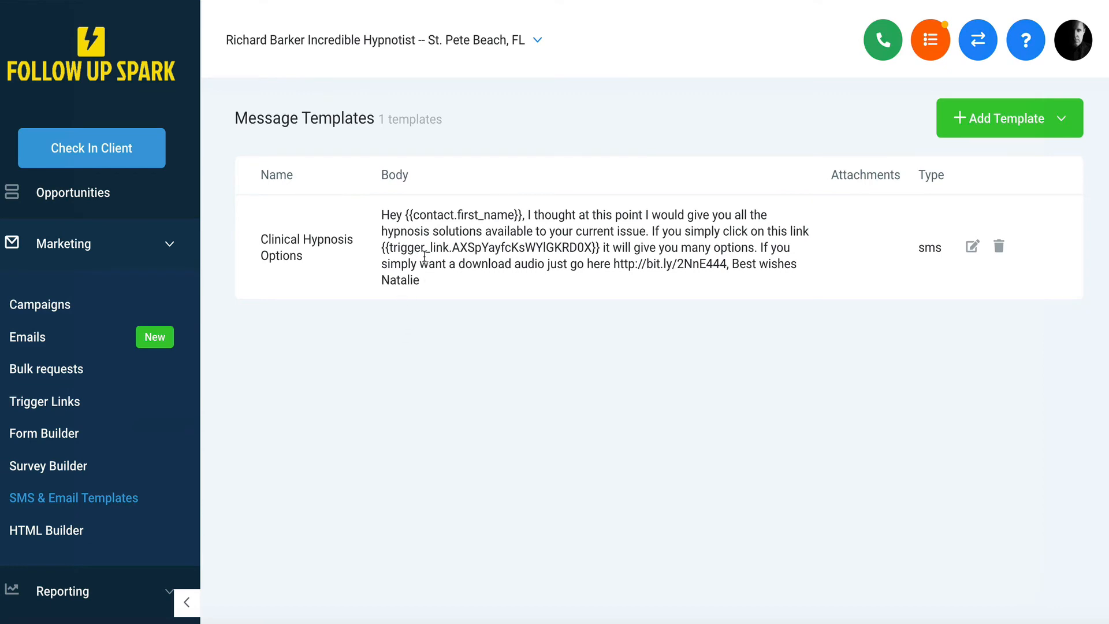
# - Open the Trigger Links page and start a new trigger link named "IH Store"
pyautogui.click(51, 411)
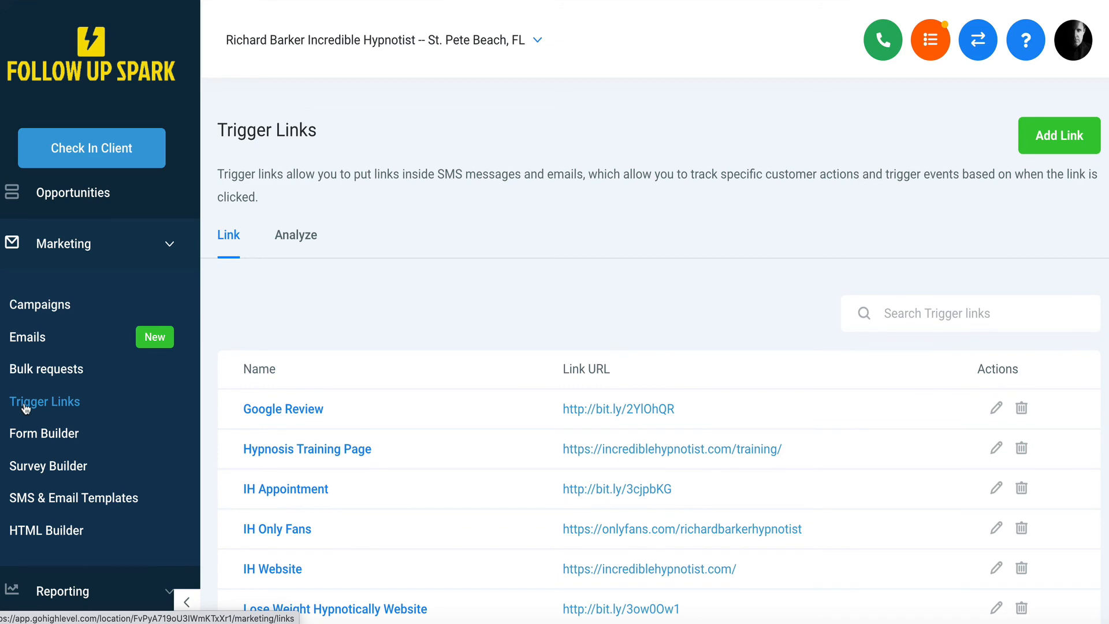
pyautogui.scroll(-2, 982, 323)
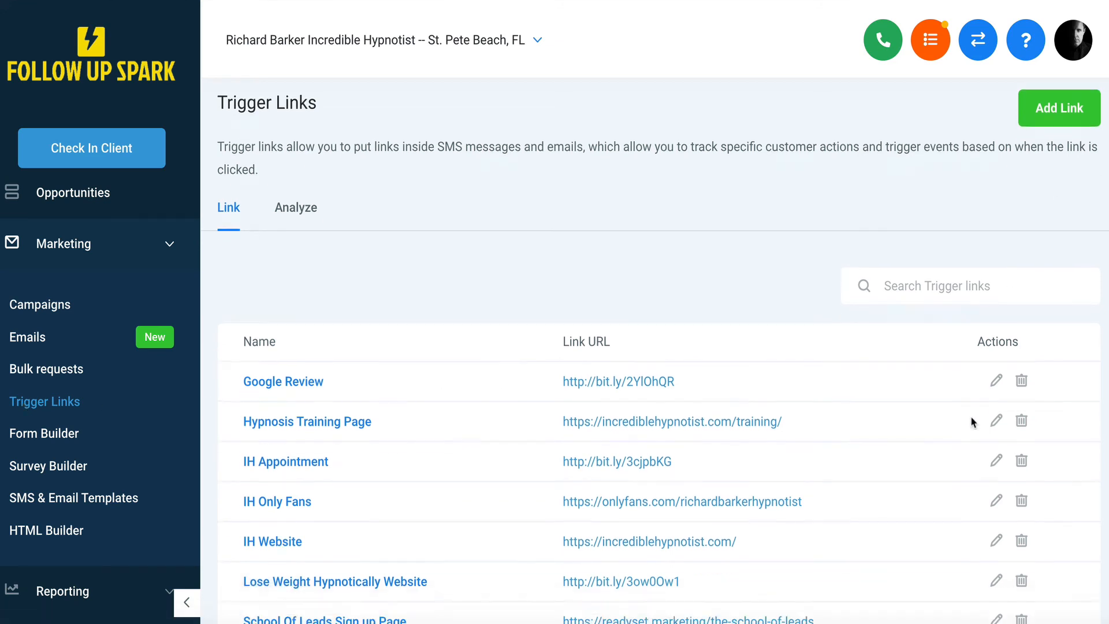
pyautogui.scroll(2, 947, 346)
pyautogui.click(1088, 143)
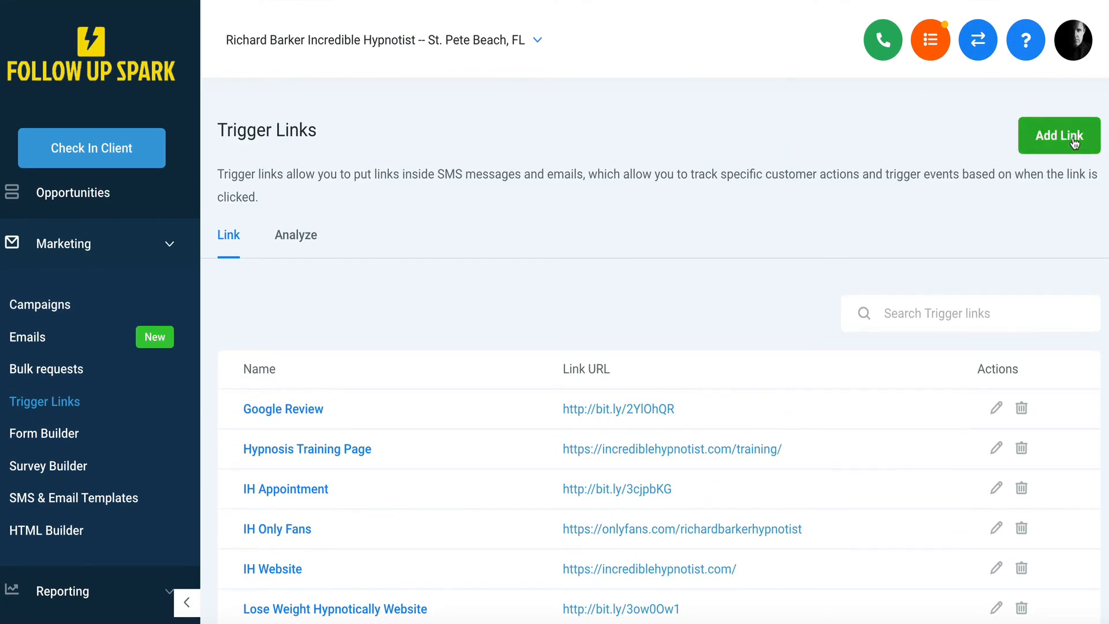
pyautogui.click(380, 153)
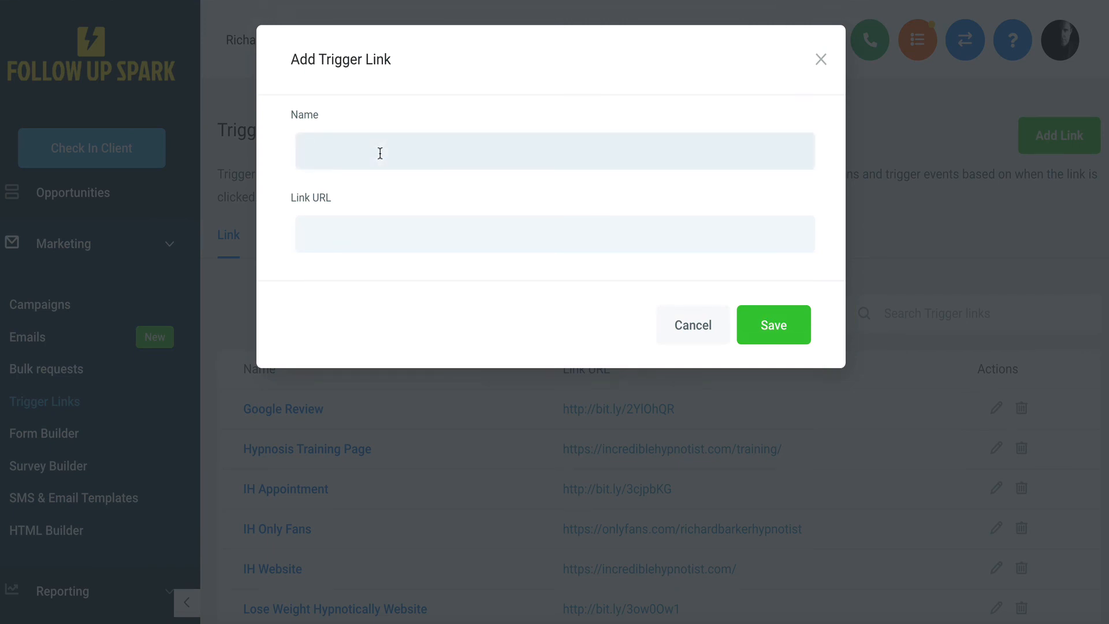
pyautogui.write('IH Store')
pyautogui.click(327, 234)
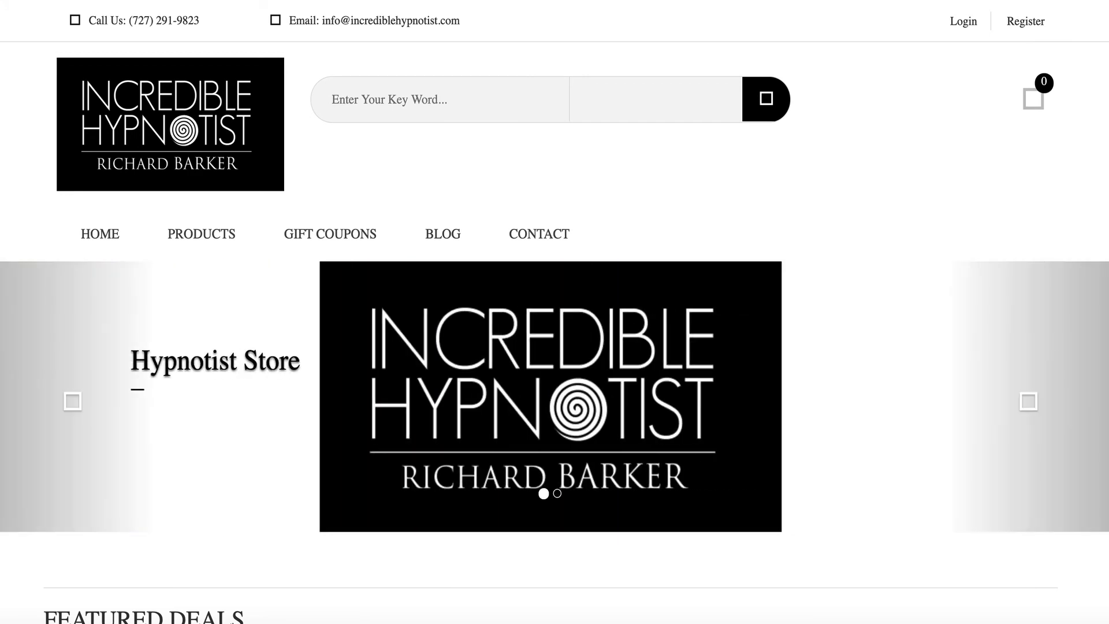
pyautogui.rightClick(139, 0)
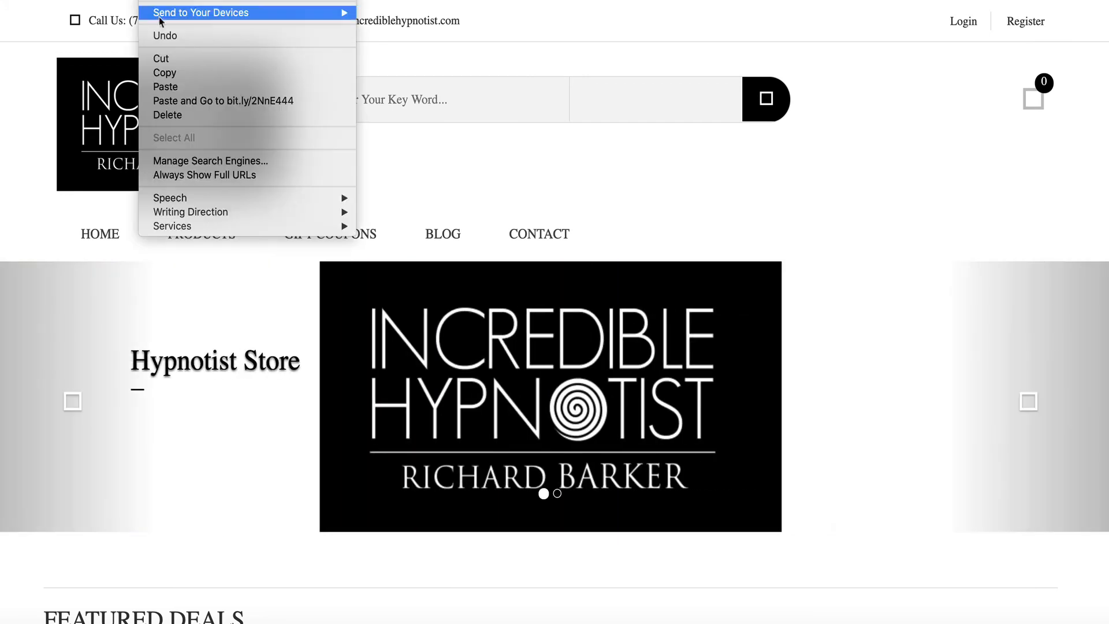
pyautogui.click(172, 74)
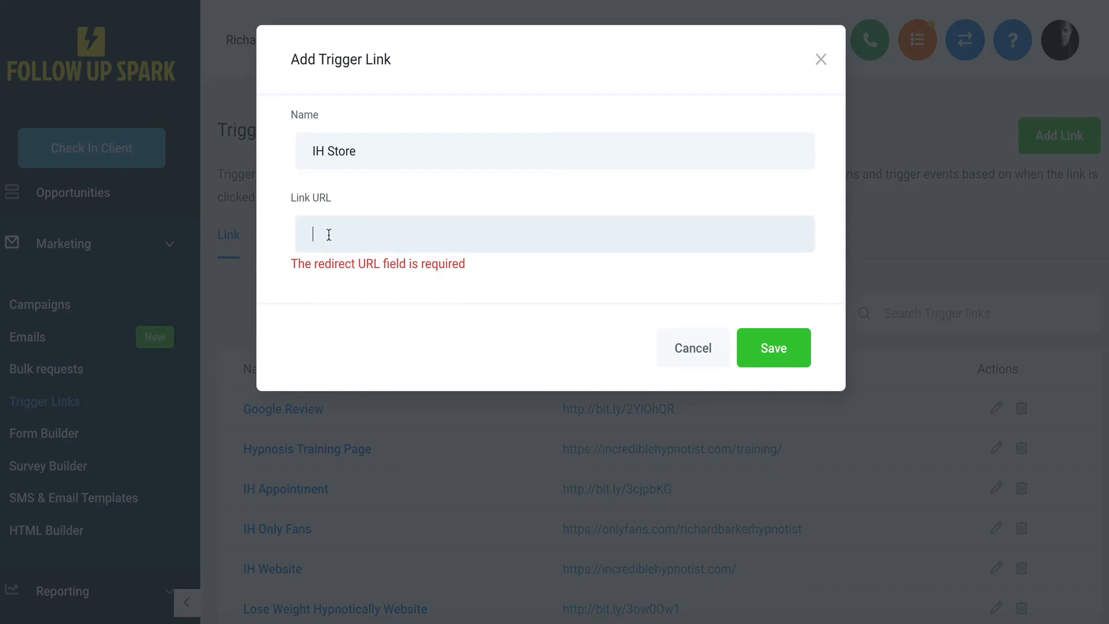
pyautogui.rightClick(329, 235)
pyautogui.click(389, 338)
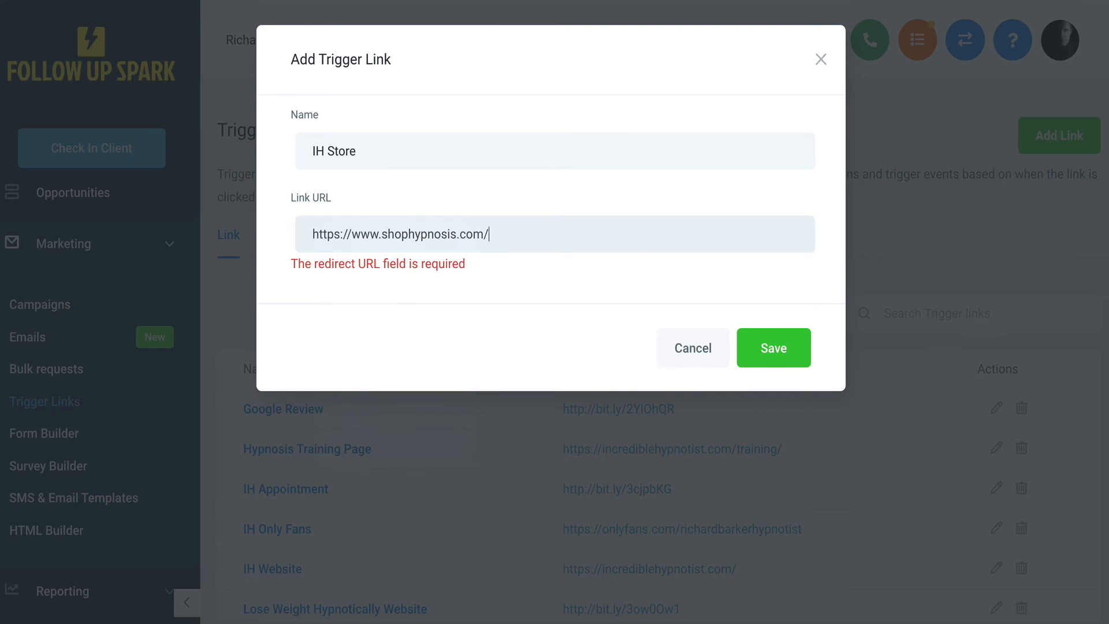
pyautogui.click(782, 348)
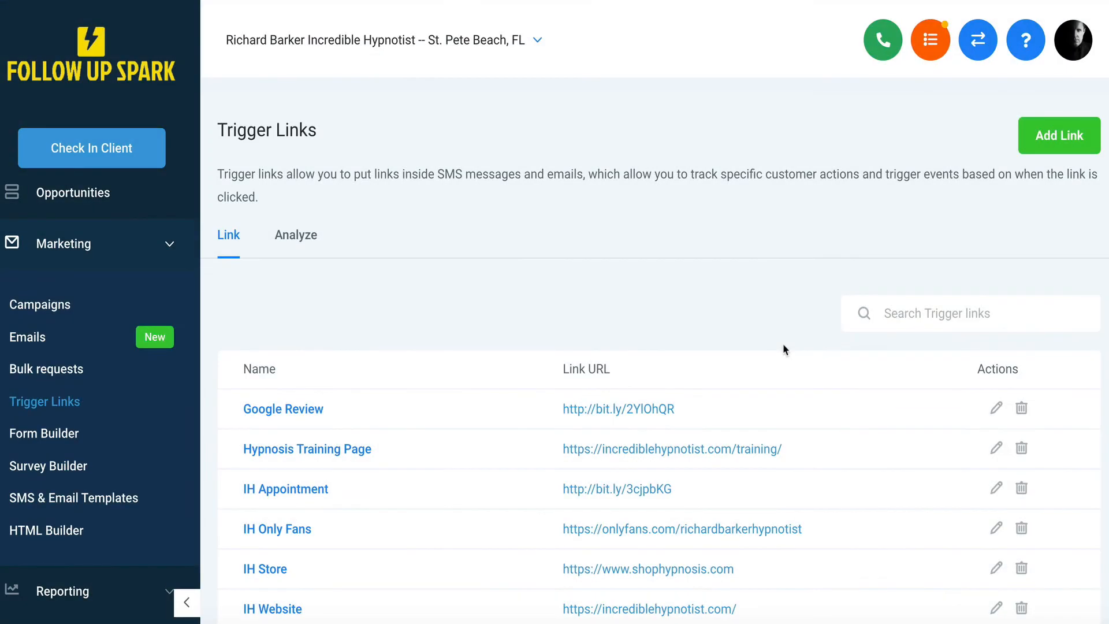
# - Open the unread conversation asking about a suitable mp3, check the contact's details and return to the conversation
pyautogui.scroll(2, 82, 347)
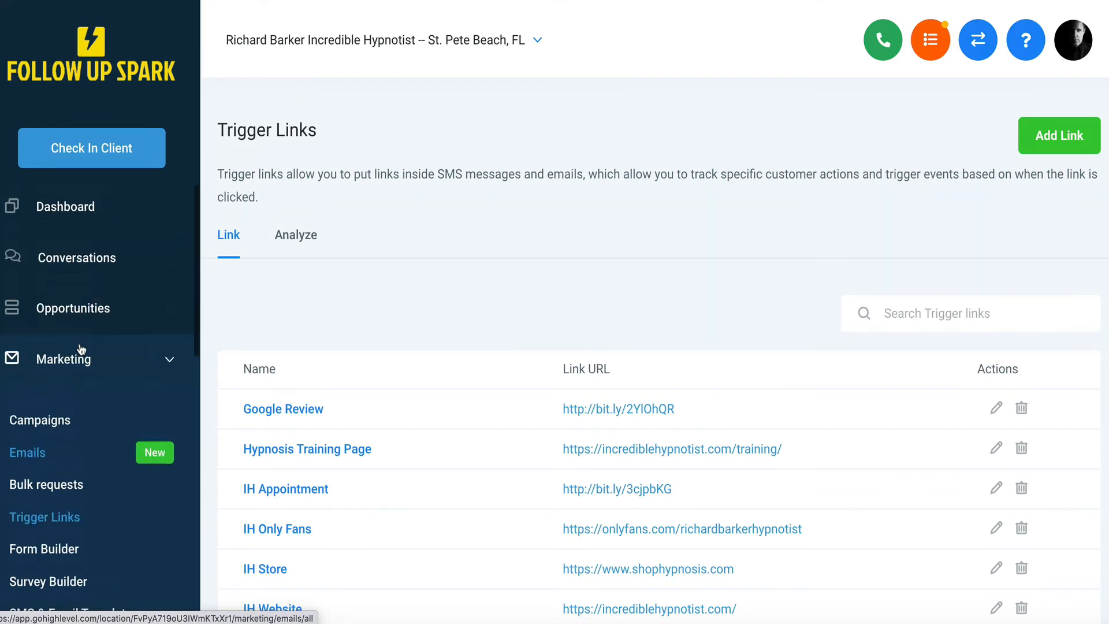
pyautogui.click(85, 271)
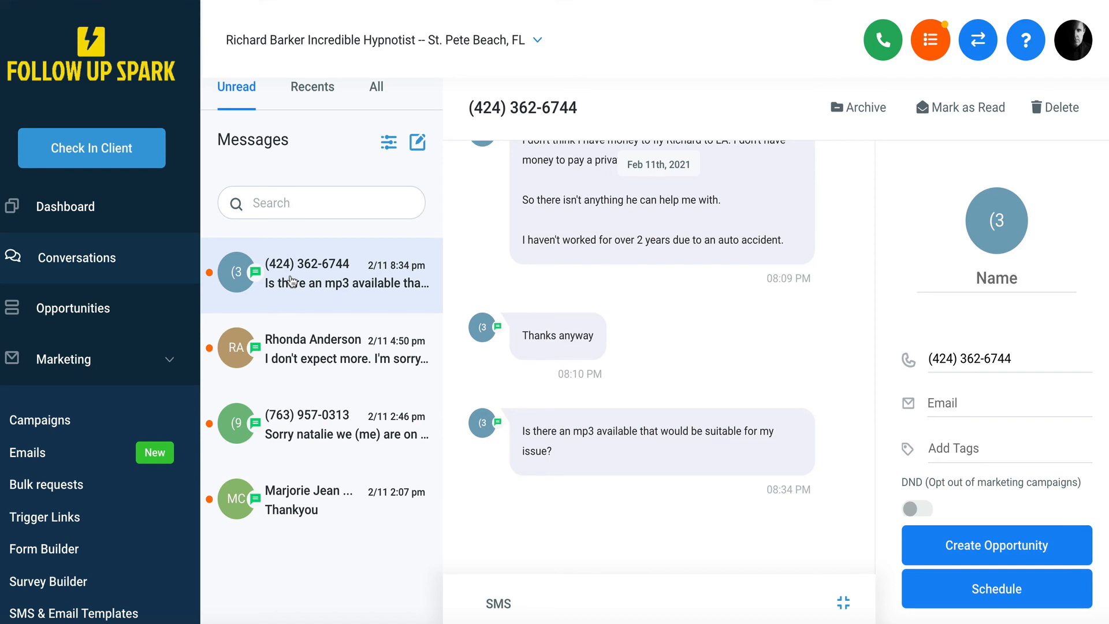
pyautogui.click(991, 240)
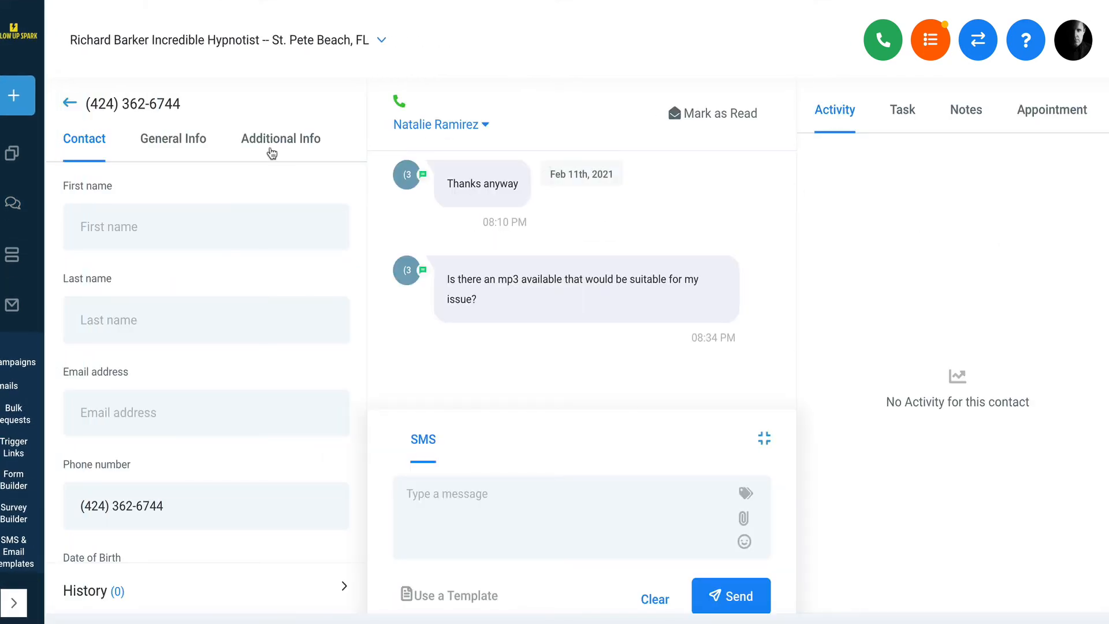
pyautogui.click(69, 106)
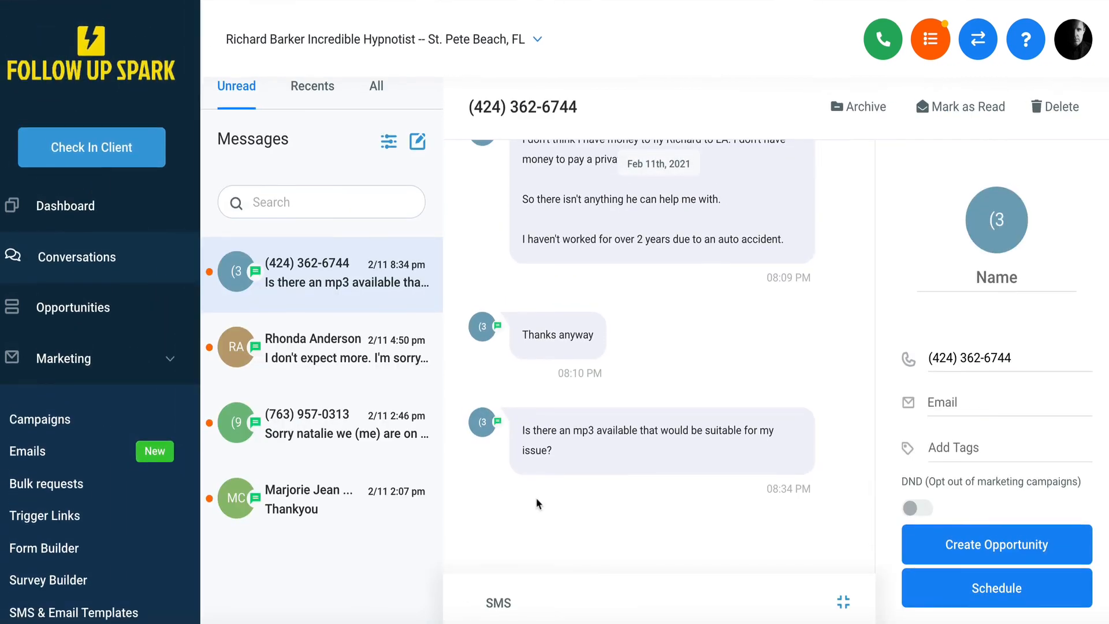
# - Reply by SMS to the contact's mp3 question with the Clinical Hypnosis Options template and send the message
pyautogui.click(498, 601)
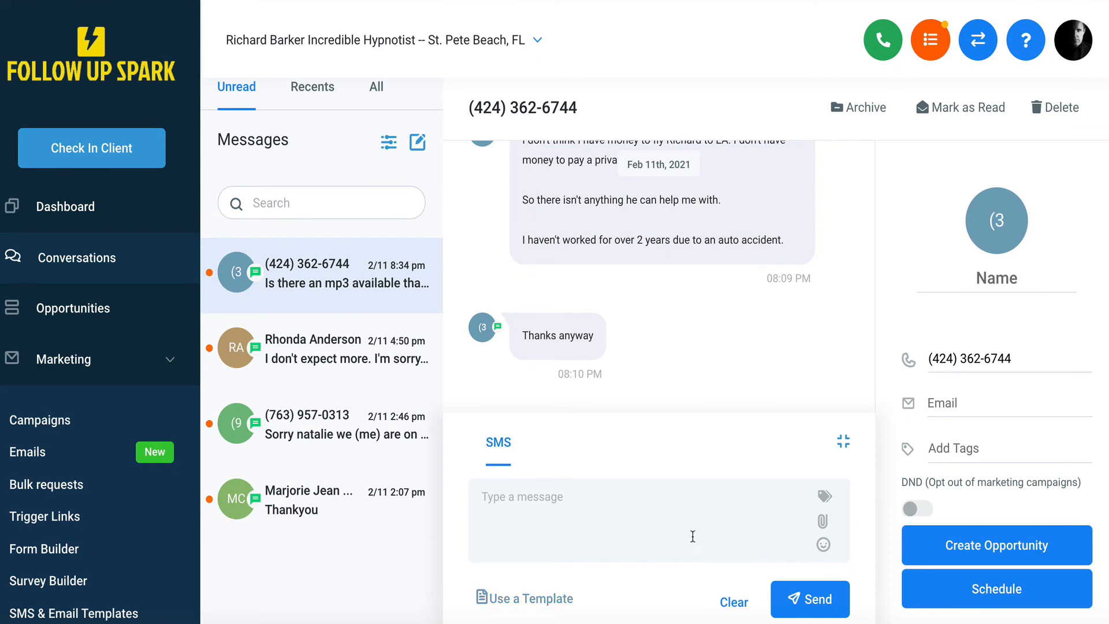
pyautogui.click(825, 498)
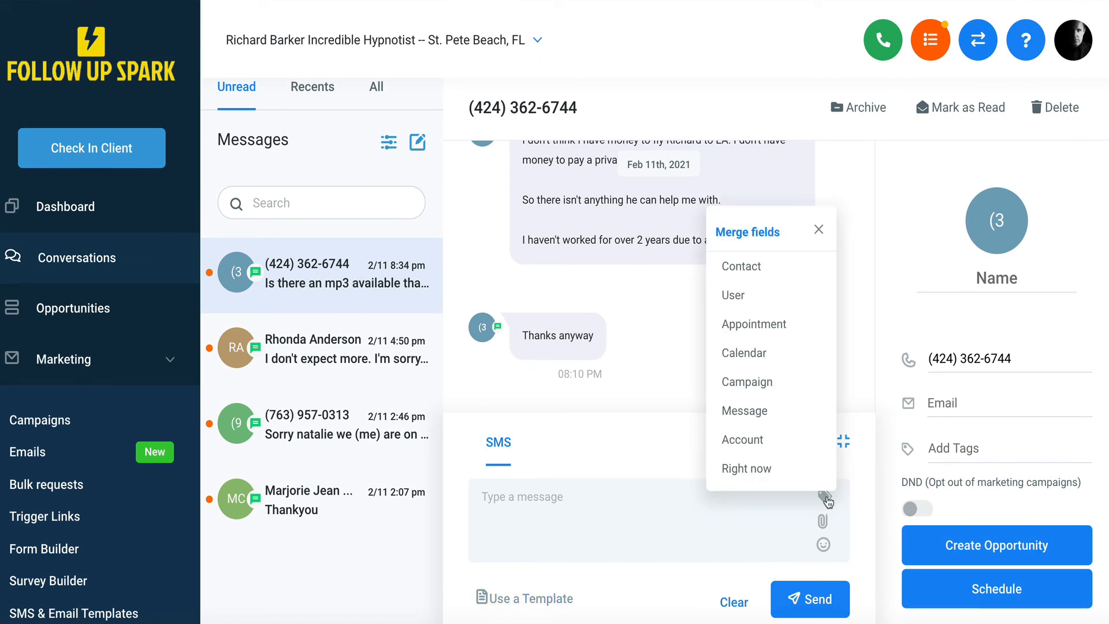
pyautogui.click(826, 498)
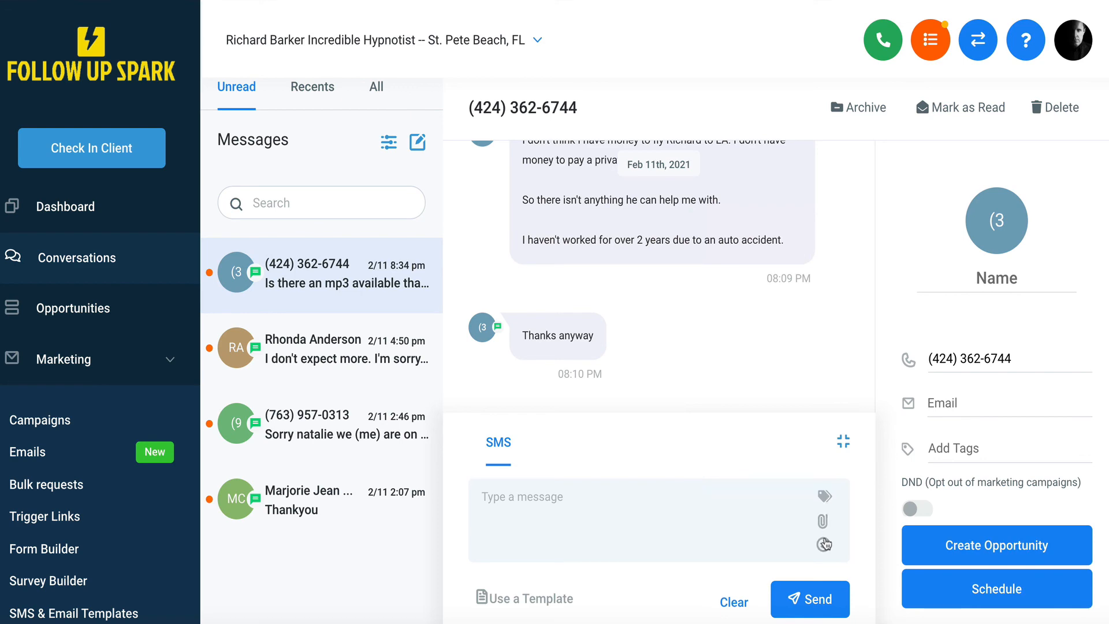
pyautogui.click(540, 604)
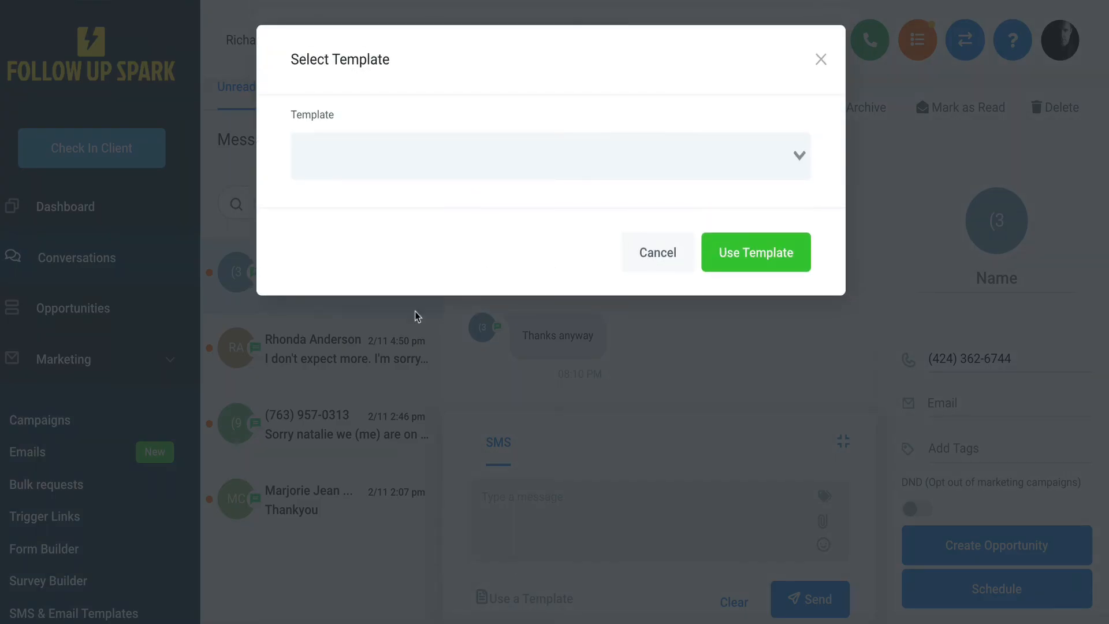
pyautogui.click(393, 168)
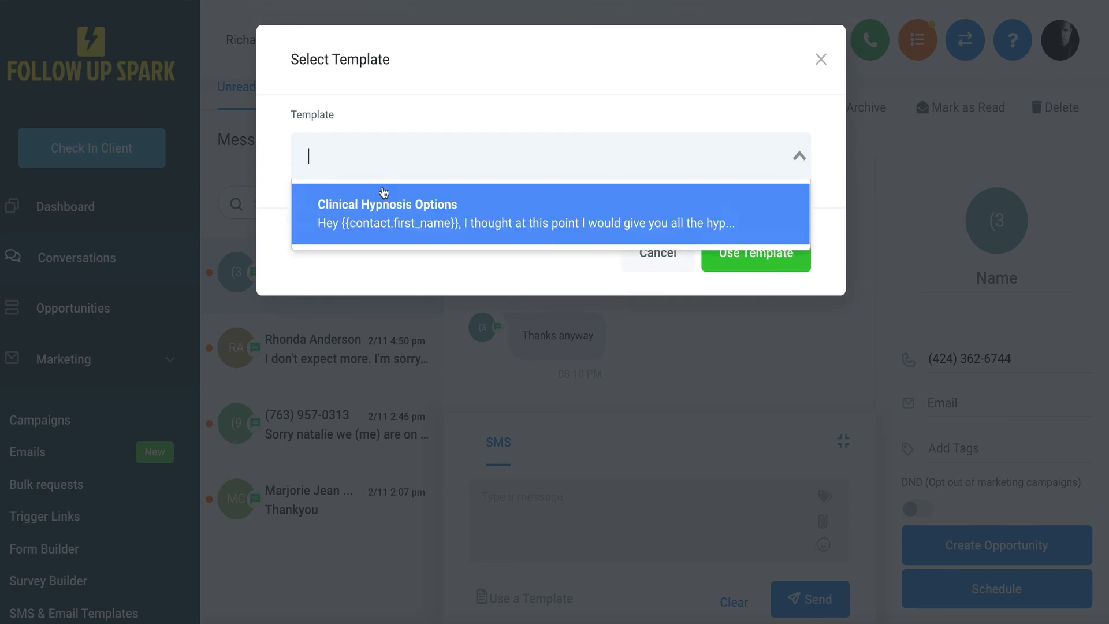
pyautogui.click(340, 220)
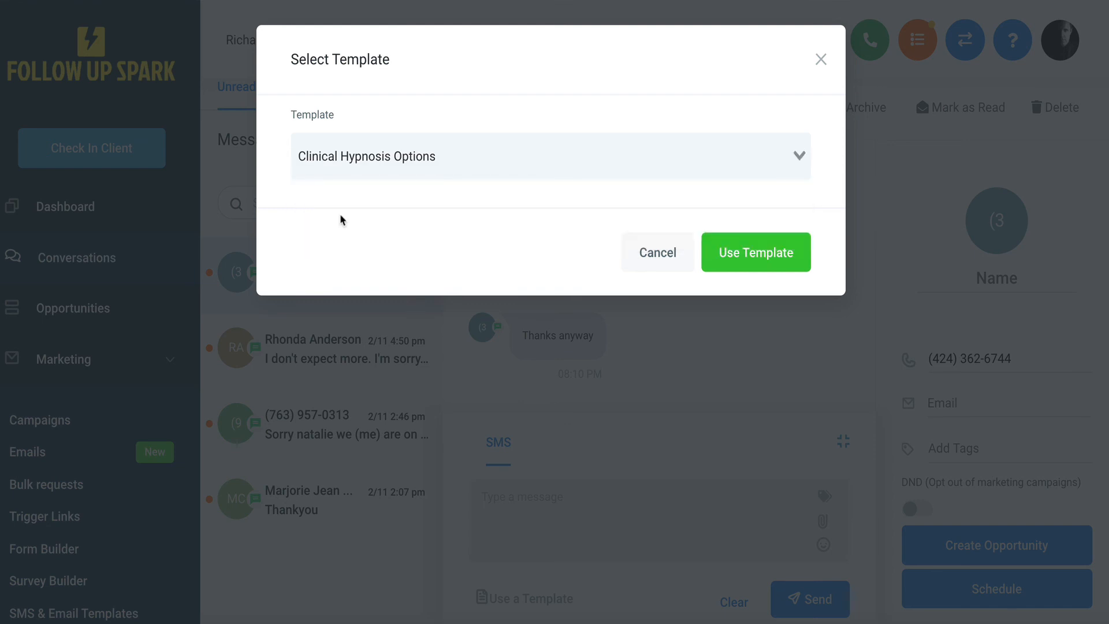
pyautogui.click(748, 270)
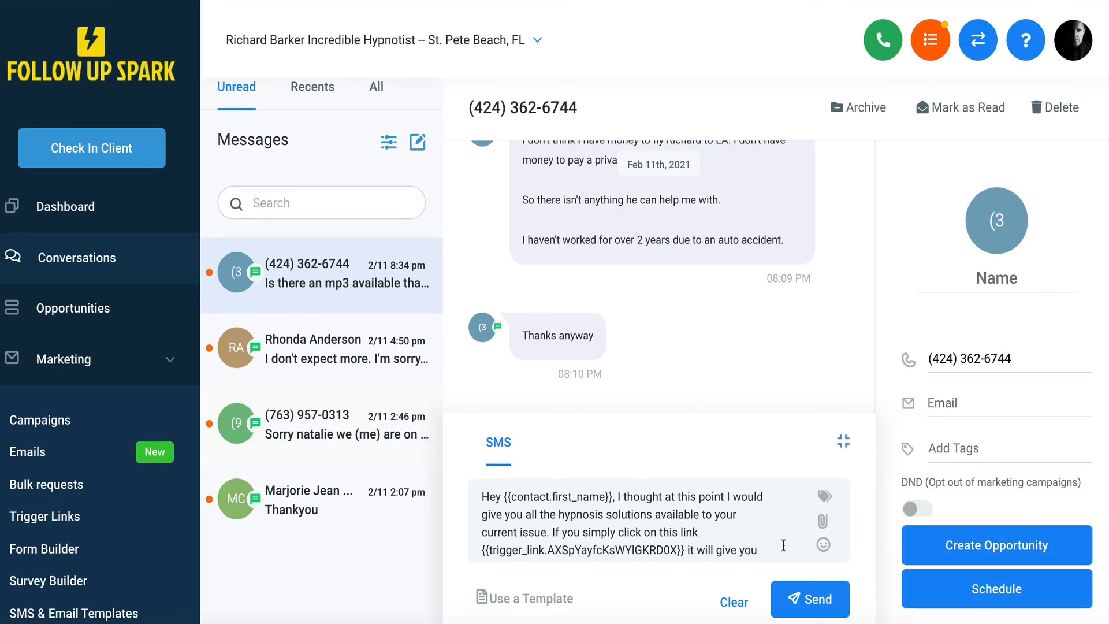
pyautogui.click(798, 599)
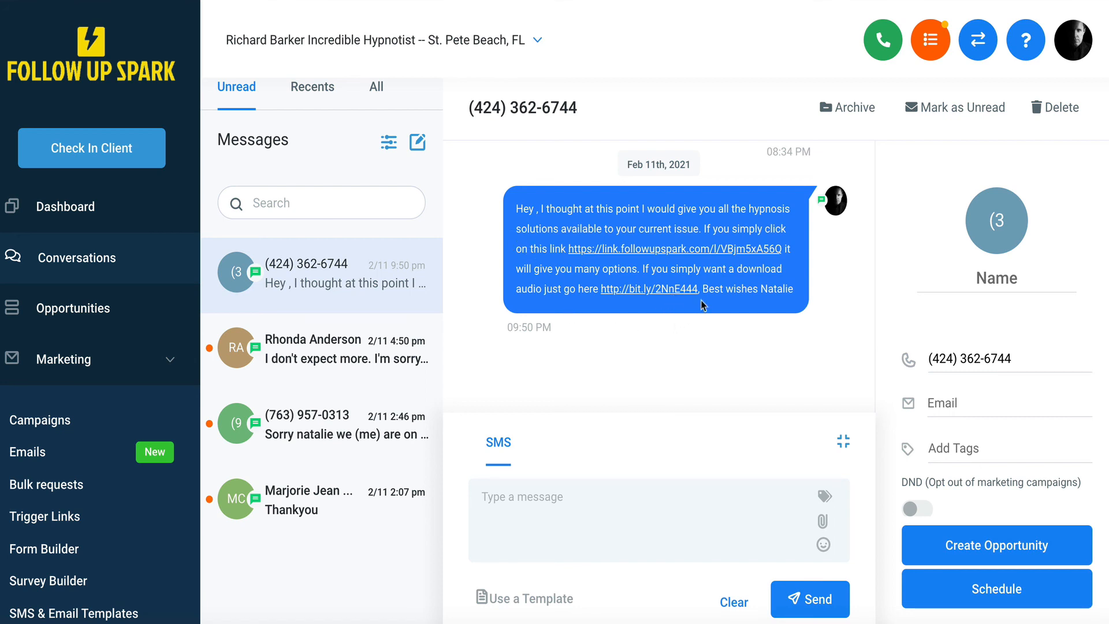
# - Test the trigger link and the Bitly store link in the sent message, examining the landing page's products and services
pyautogui.click(615, 249)
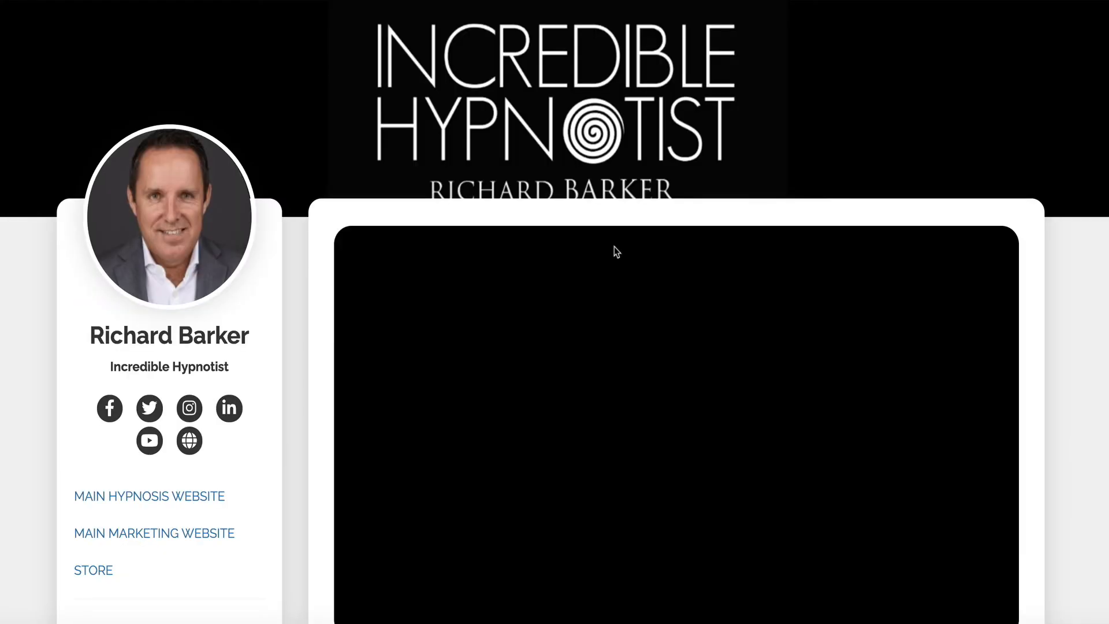
pyautogui.scroll(-7, 626, 450)
pyautogui.scroll(7, 628, 451)
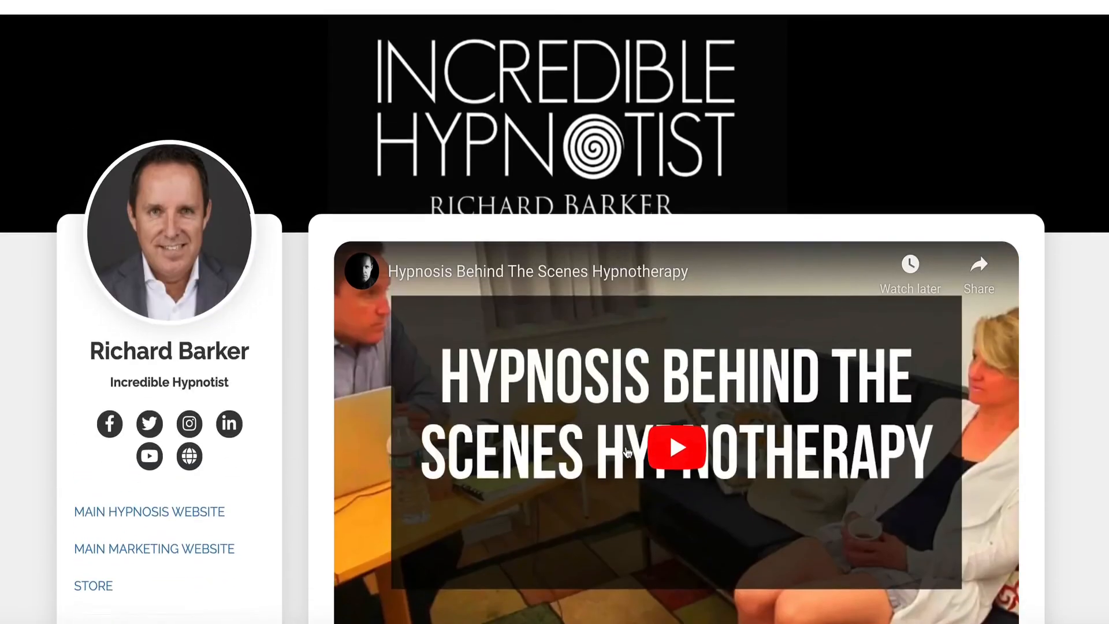
pyautogui.scroll(-15, 628, 451)
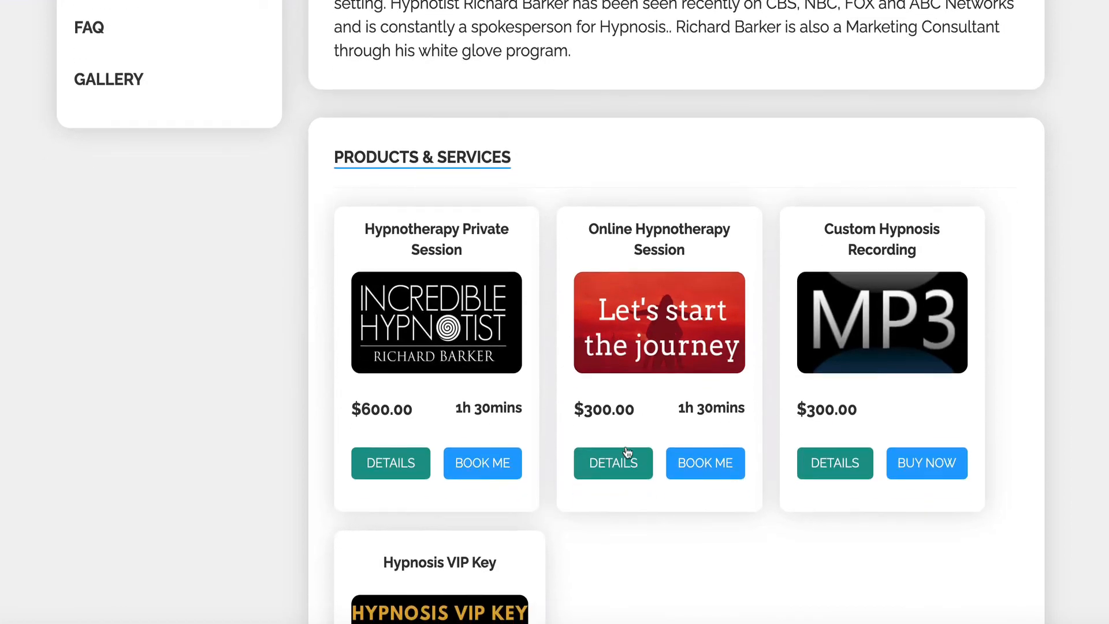
pyautogui.scroll(2, 626, 453)
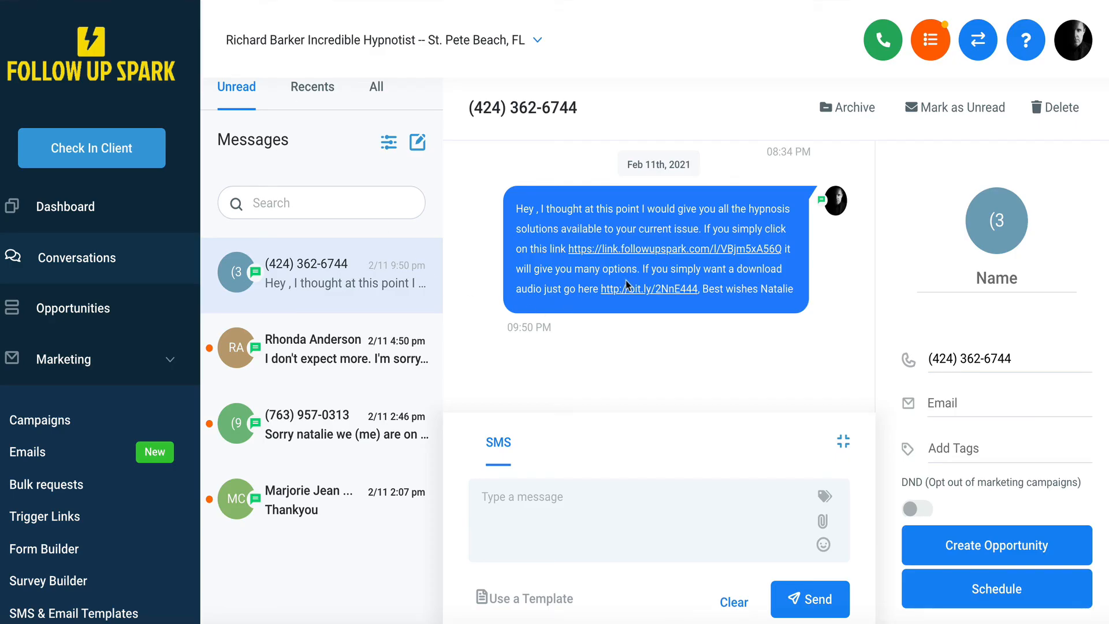
pyautogui.click(630, 295)
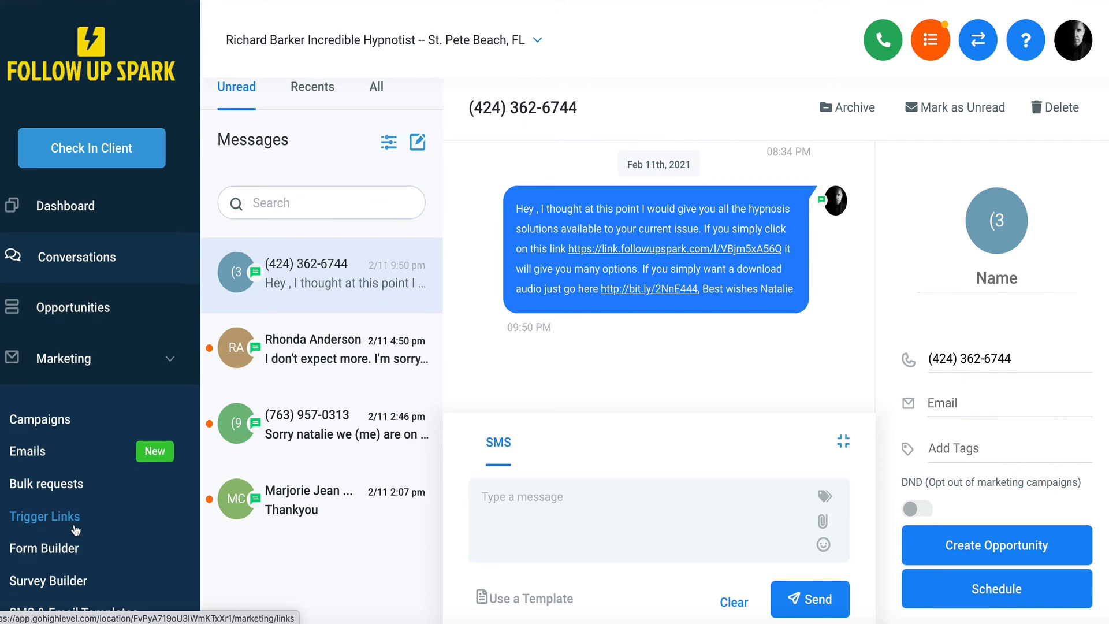
pyautogui.scroll(-1, 61, 462)
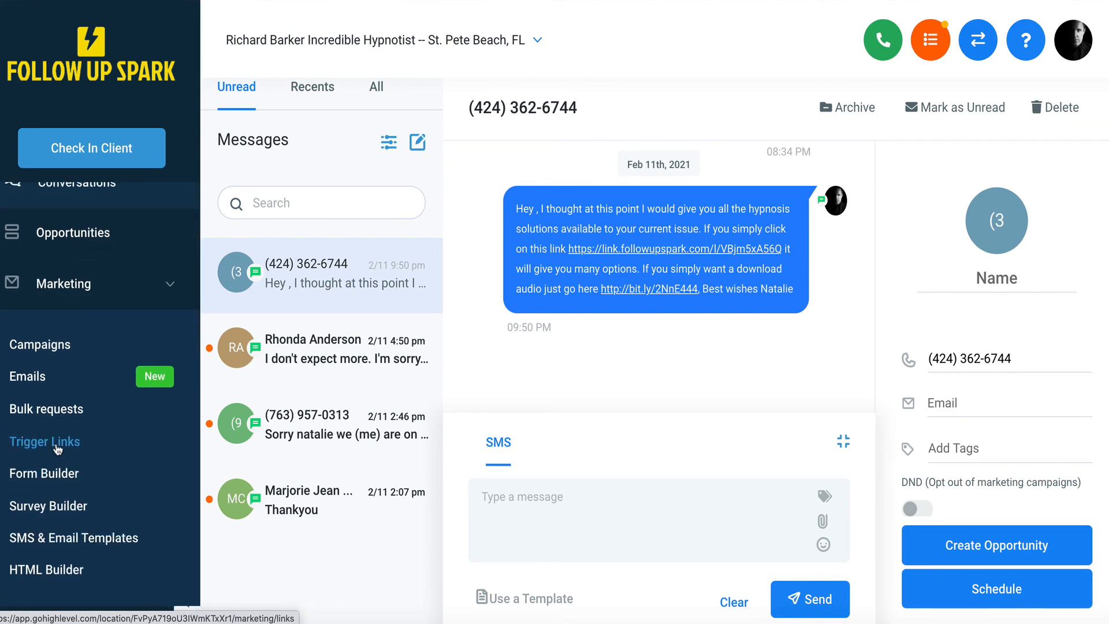
pyautogui.scroll(-1, 58, 448)
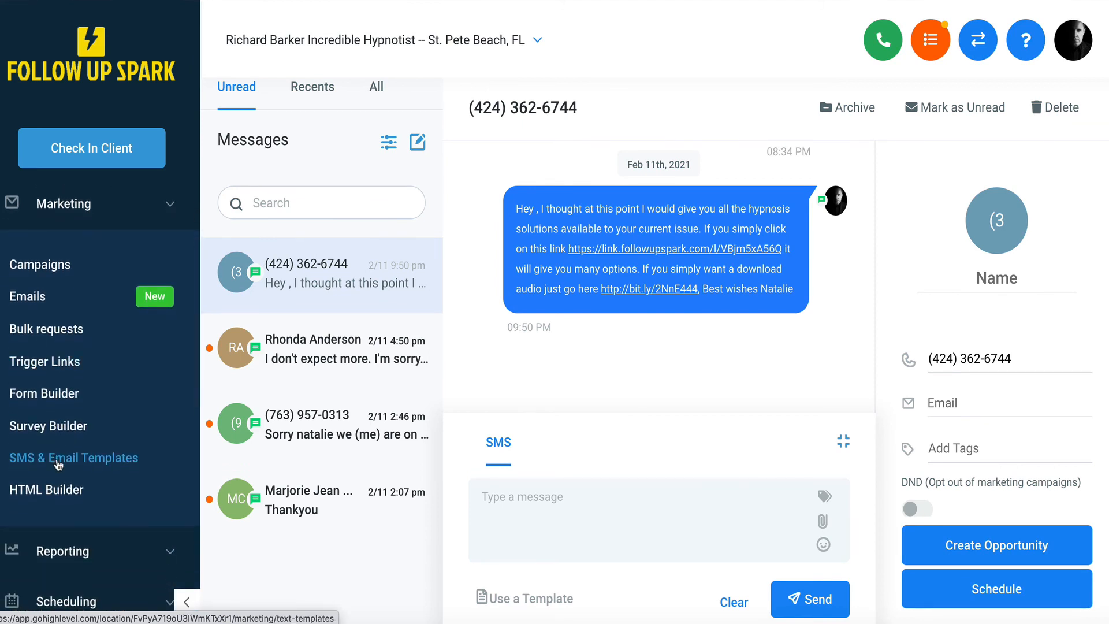